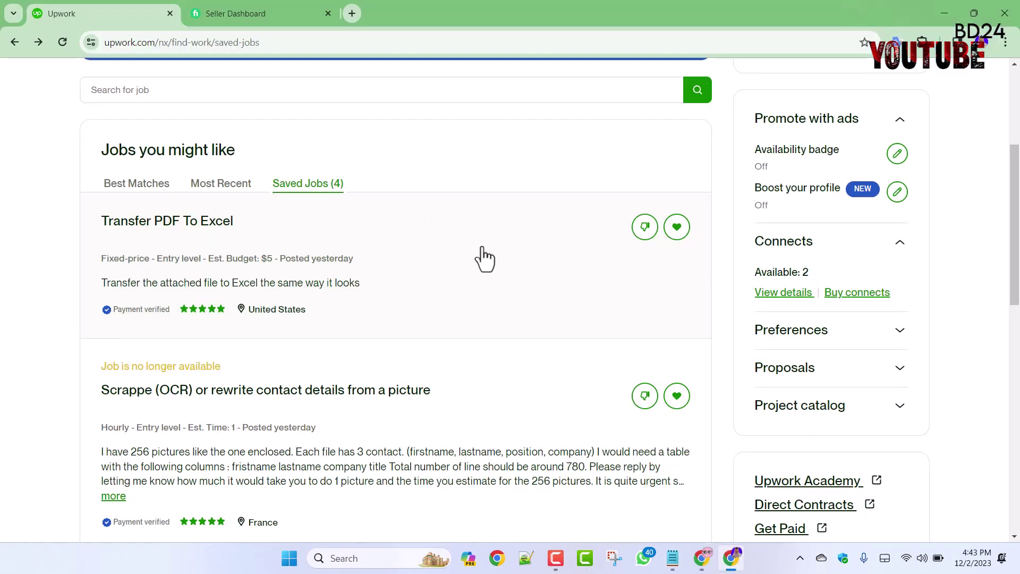
- Open the saved job "Transfer PDF To Excel" and view its attachment hmhn_gloves_donation_20231107 (6).pdf
left_click(483, 258)
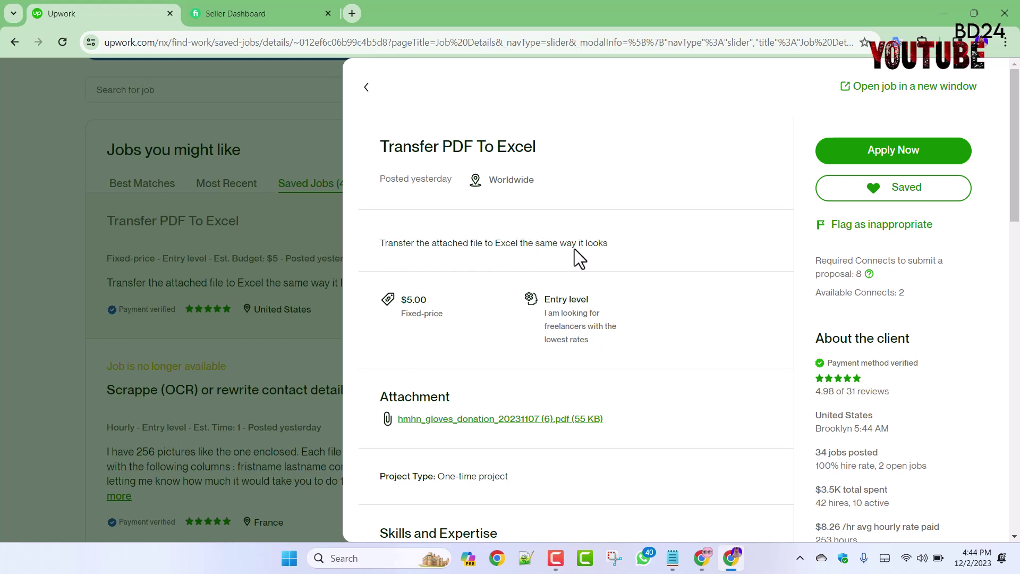
scroll(617, 247, "down", 3)
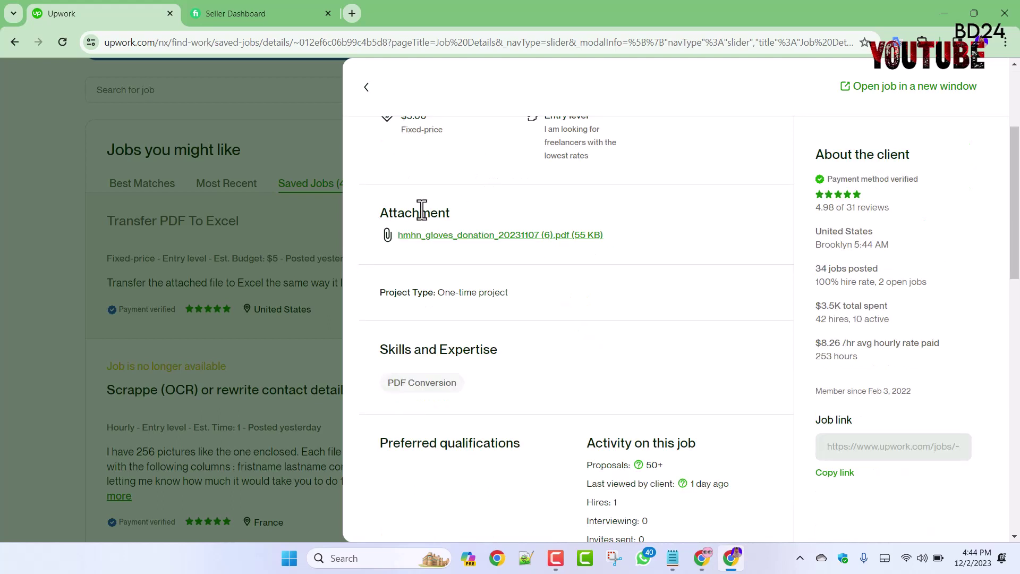
left_click(523, 235)
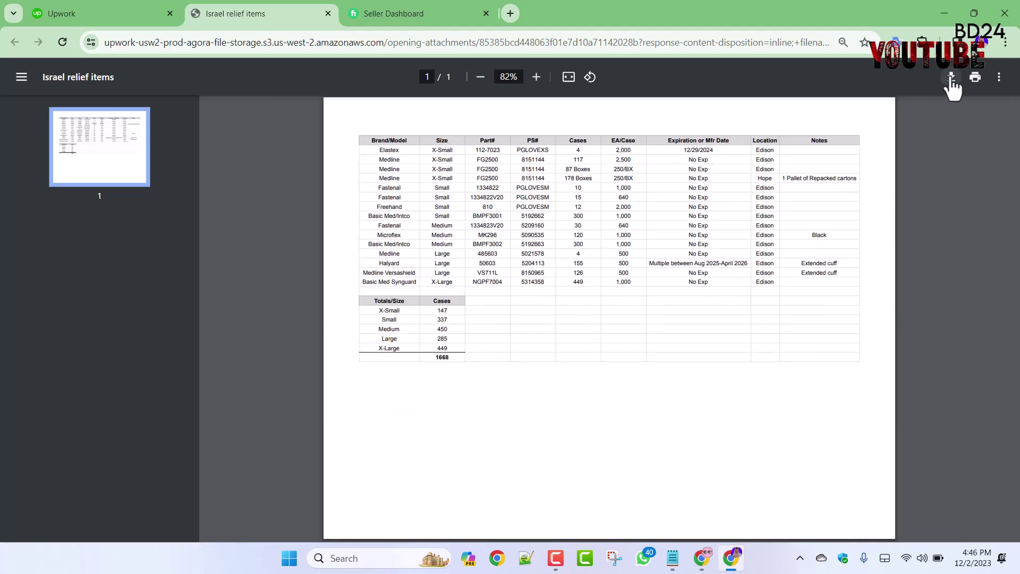
- Download the attached PDF to the Desktop as hmhn_gloves_donation_20231107 (6).pdf
left_click(951, 81)
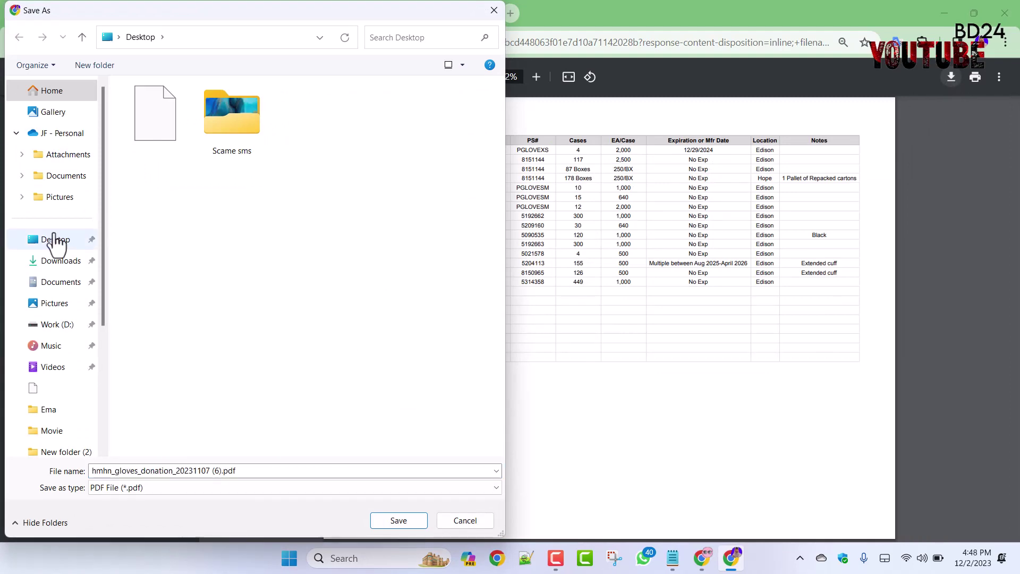
left_click(55, 241)
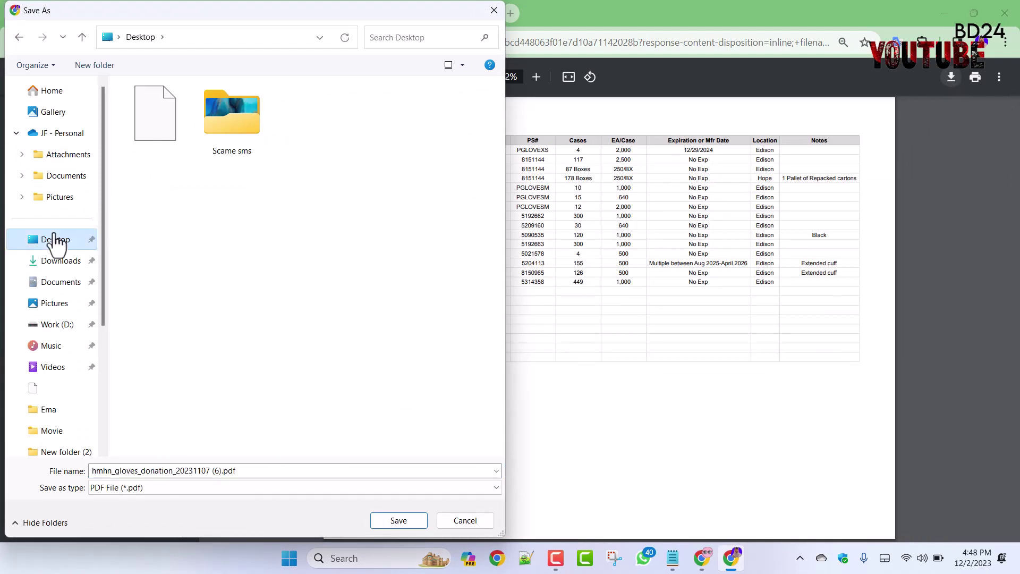
left_click(402, 523)
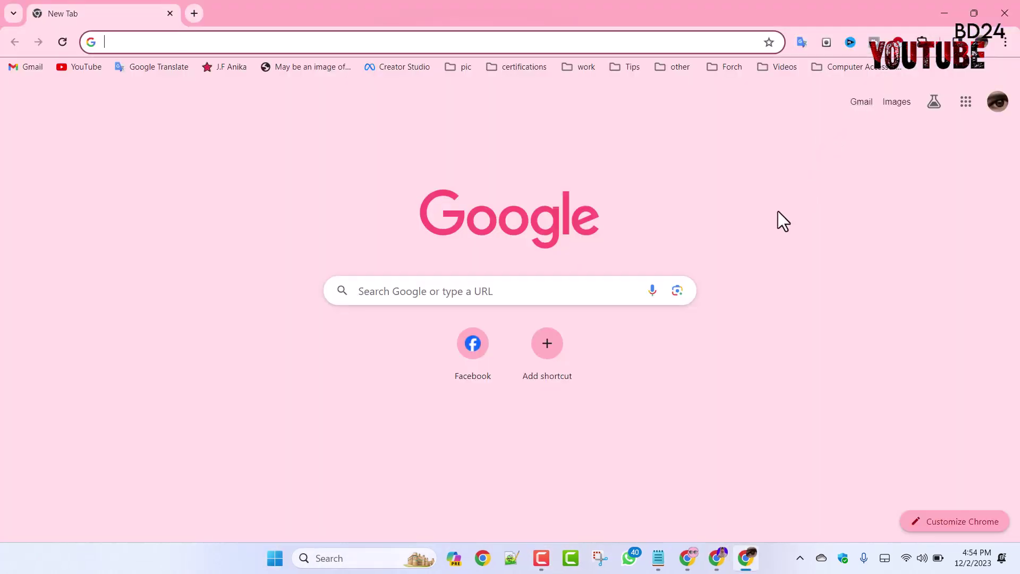
- Search Google for "pdf to excel converter offline free" and open Investintech's "Convert PDF to Excel Free Online" page
left_click(431, 285)
type("pdf to excel")
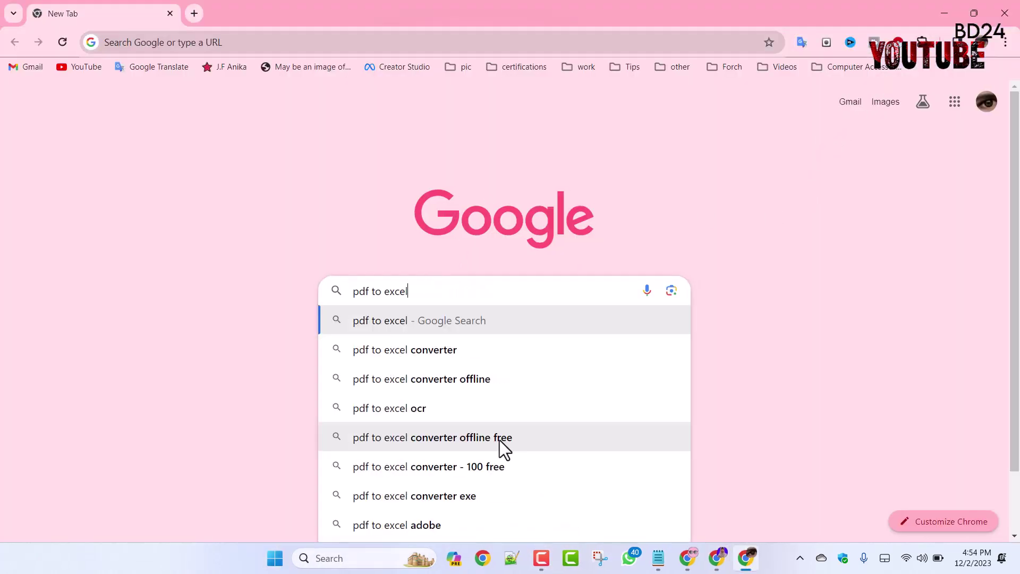
left_click(499, 440)
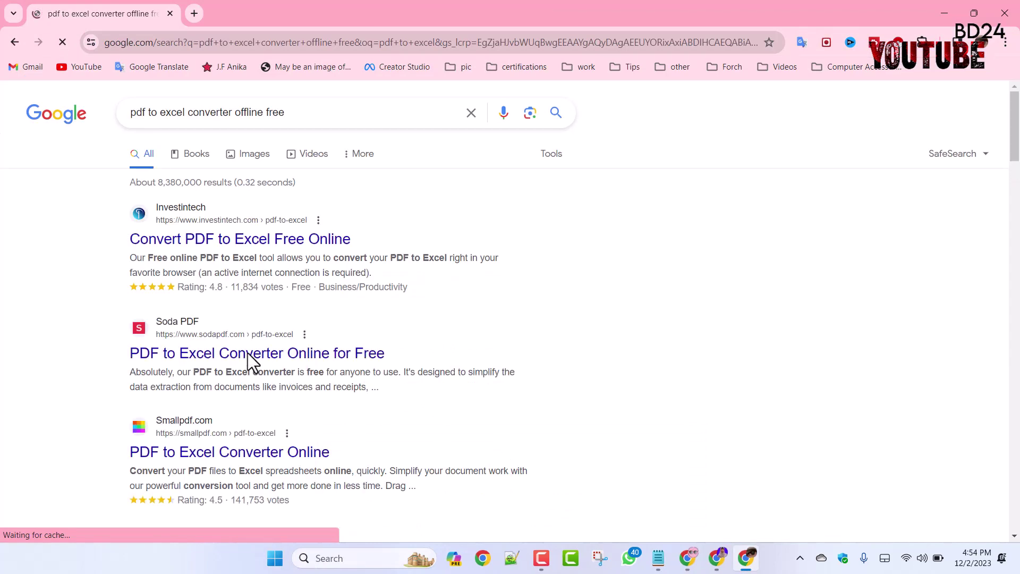
left_click(254, 248)
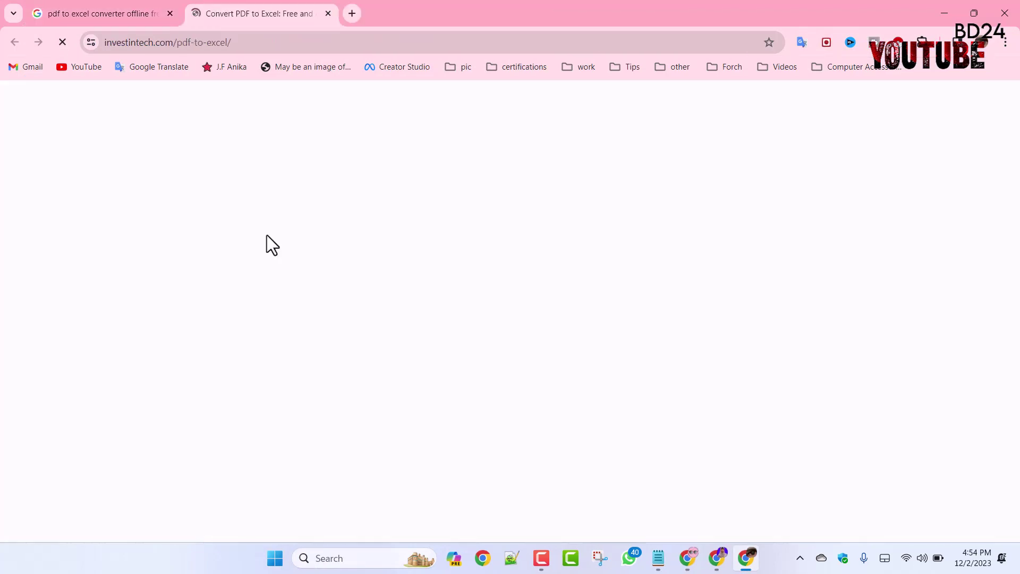
- Upload hmhn_gloves_donation_20231107 (6).pdf from the Desktop to the free online PDF to Excel converter
scroll(1019, 160, "down", 4)
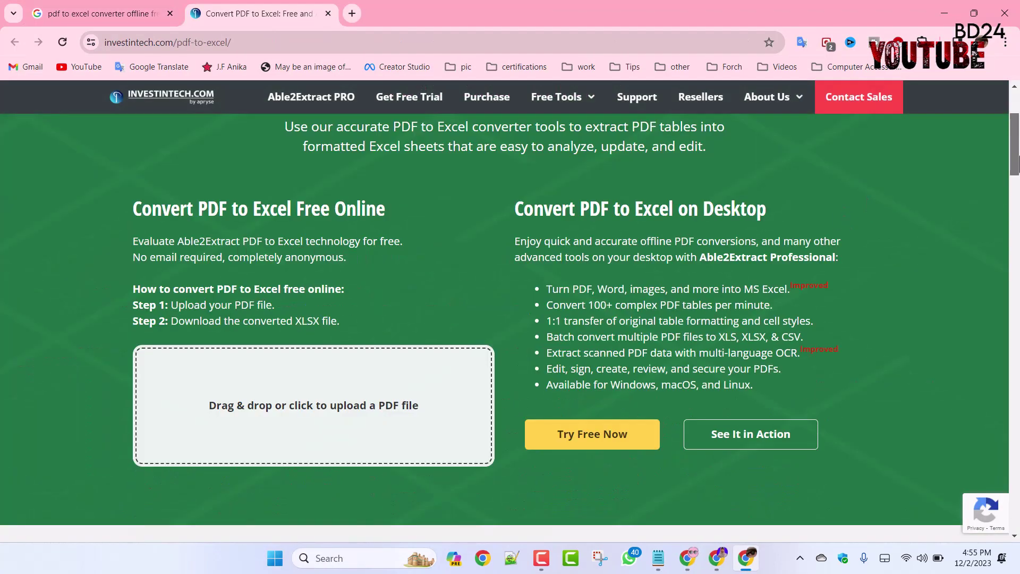
left_click(363, 390)
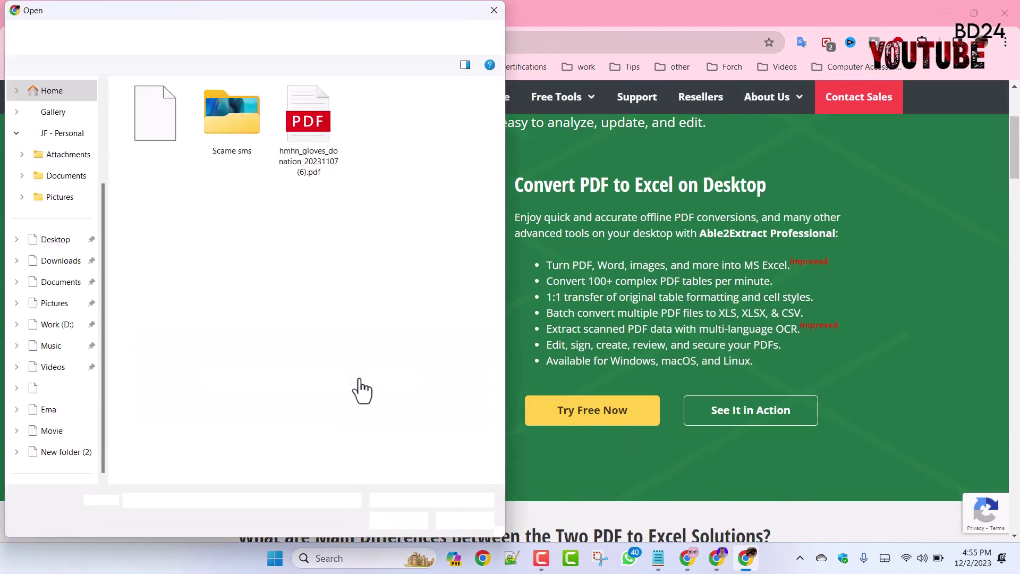
left_click(302, 134)
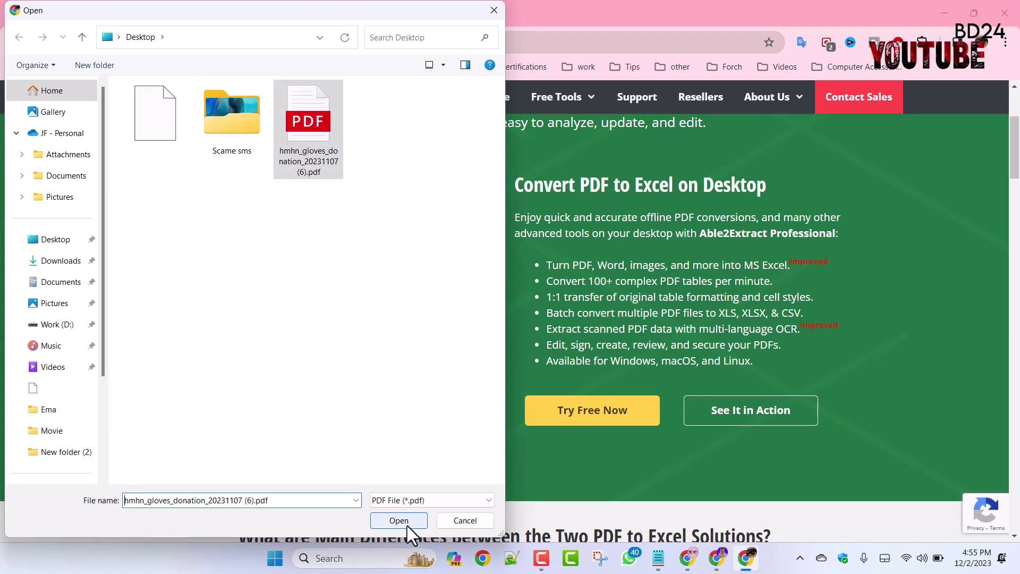
left_click(408, 527)
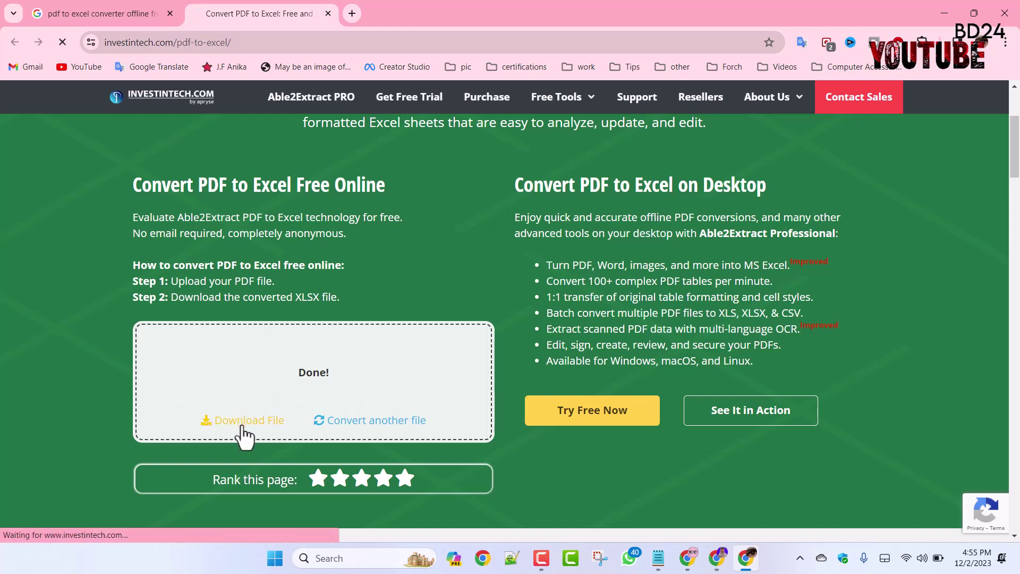
- Download the converted XLSX file and open hmhn_gloves_donation_20231107 (6).xlsx in Excel
left_click(242, 425)
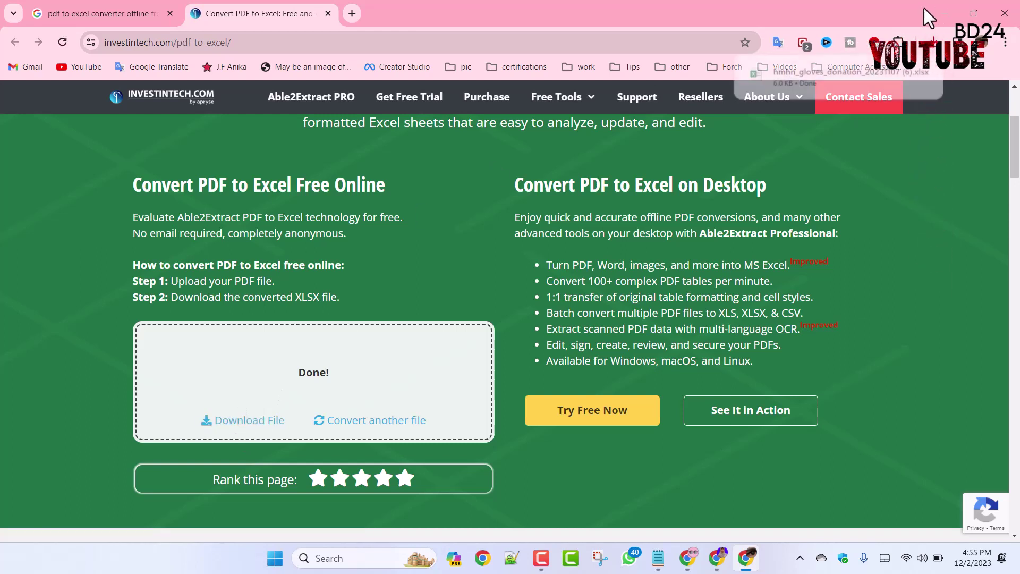
left_click(934, 41)
left_click(986, 3)
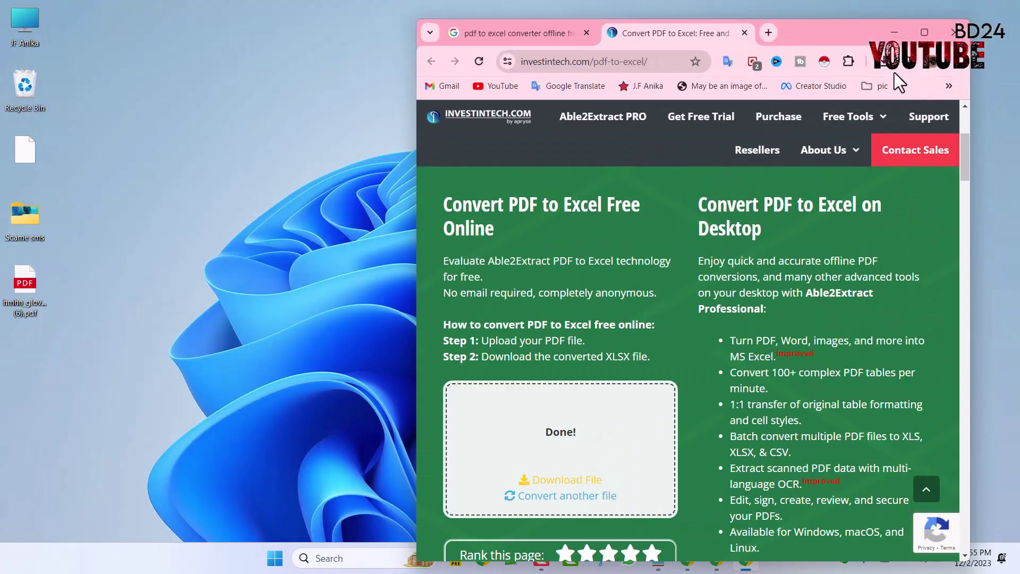
double_click(173, 294)
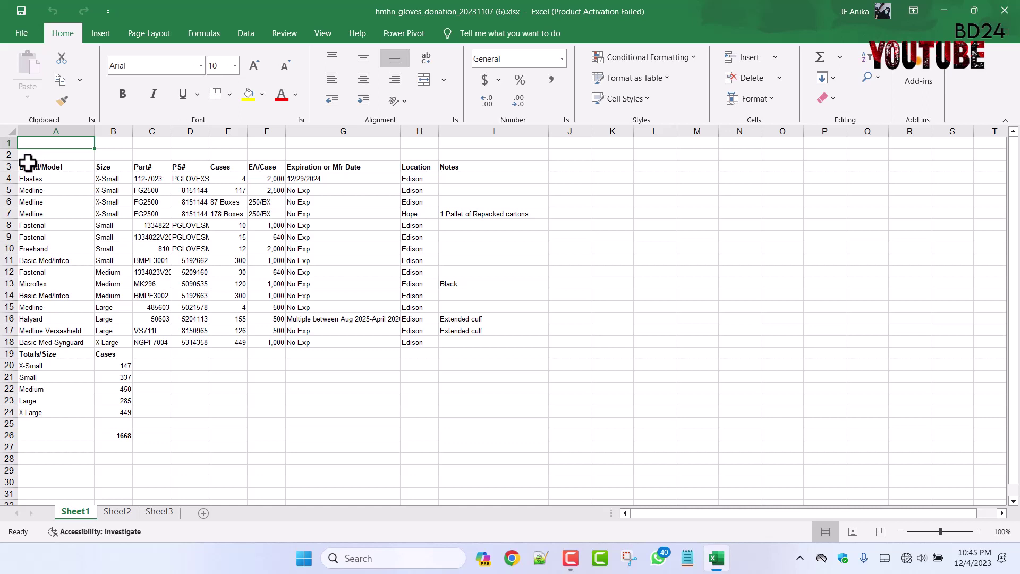
- Center the contents of A3:I26 horizontally and fit the column widths to their contents
left_click_drag(27, 165, 486, 437)
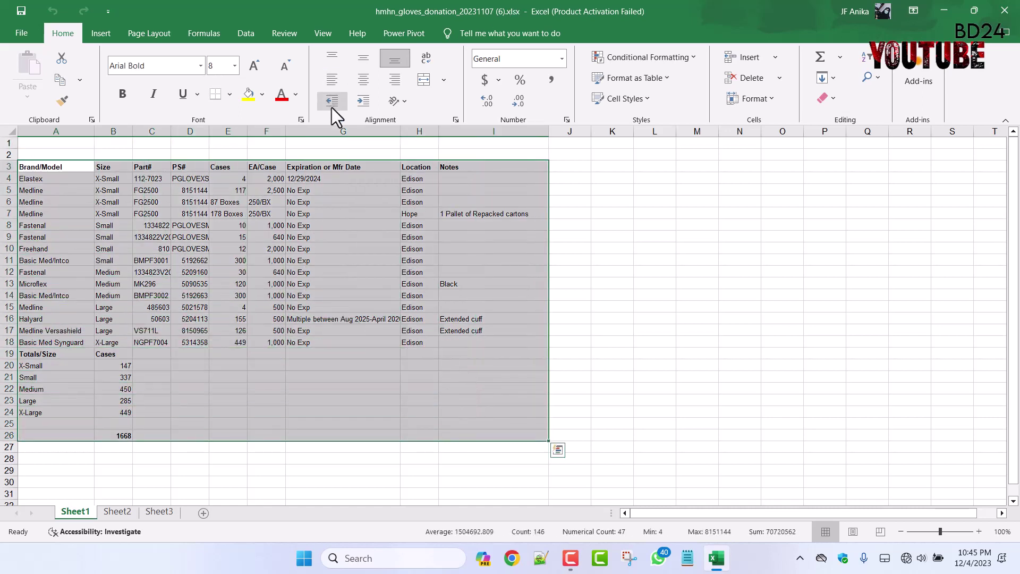
left_click(365, 82)
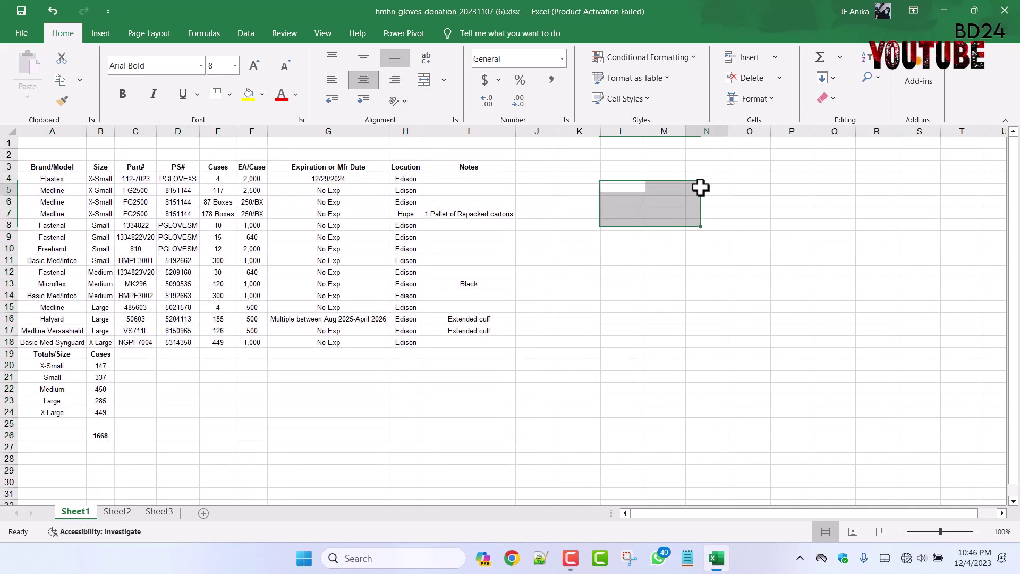
left_click(701, 187)
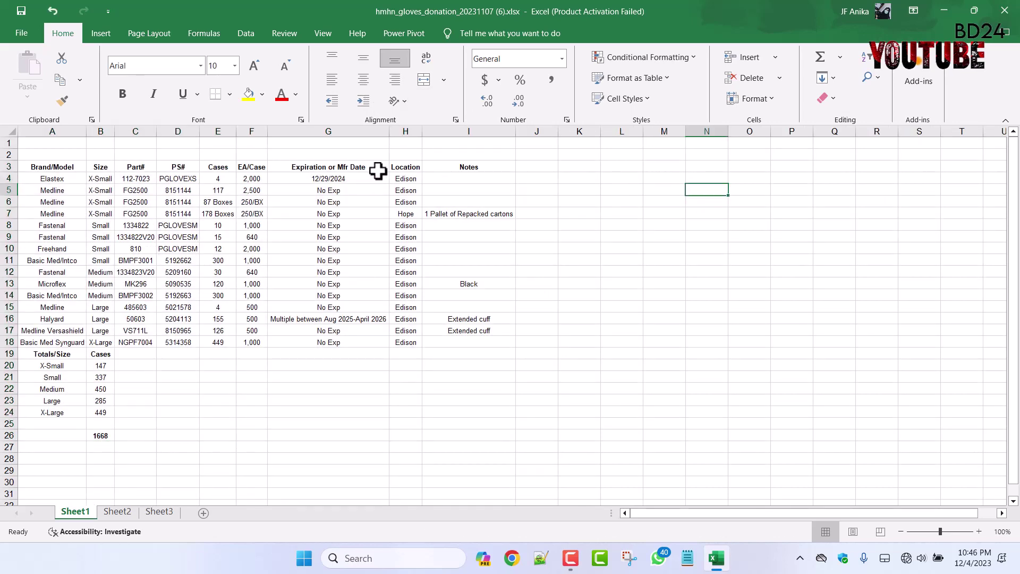
- Make the header row A3:I3 bold and give it a gray fill
left_click(36, 166)
left_click_drag(97, 165, 448, 168)
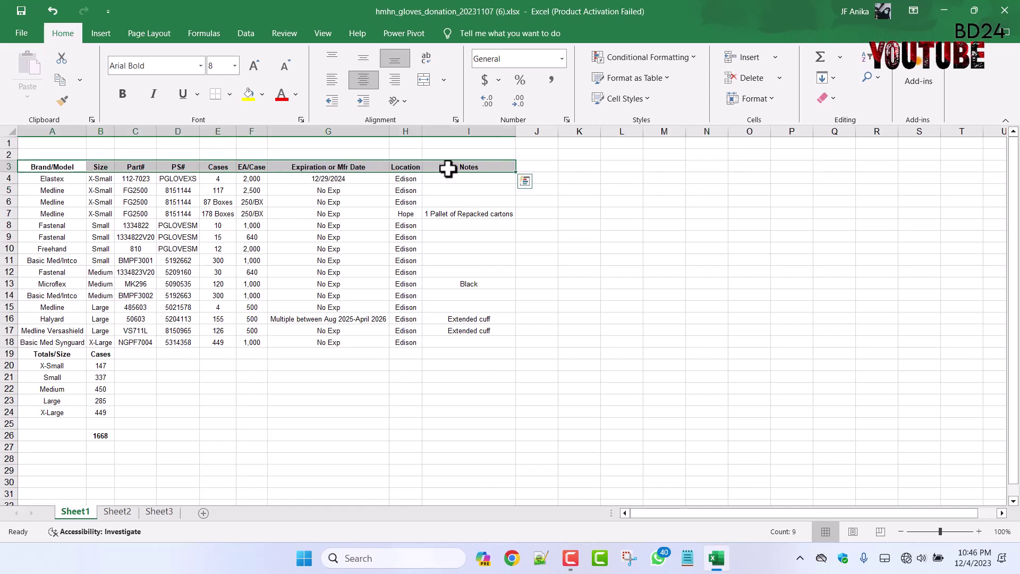
left_click(124, 95)
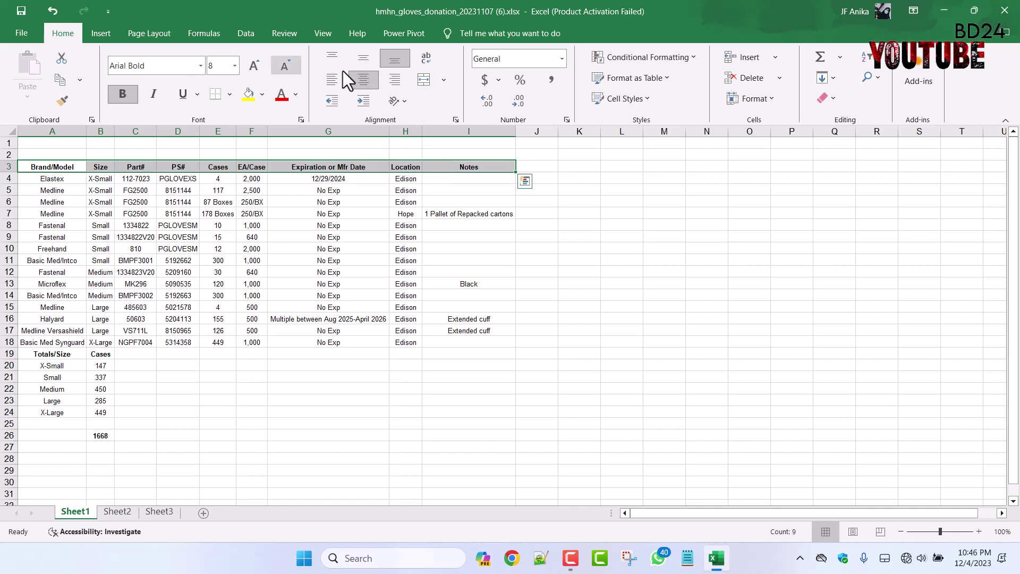
left_click(262, 95)
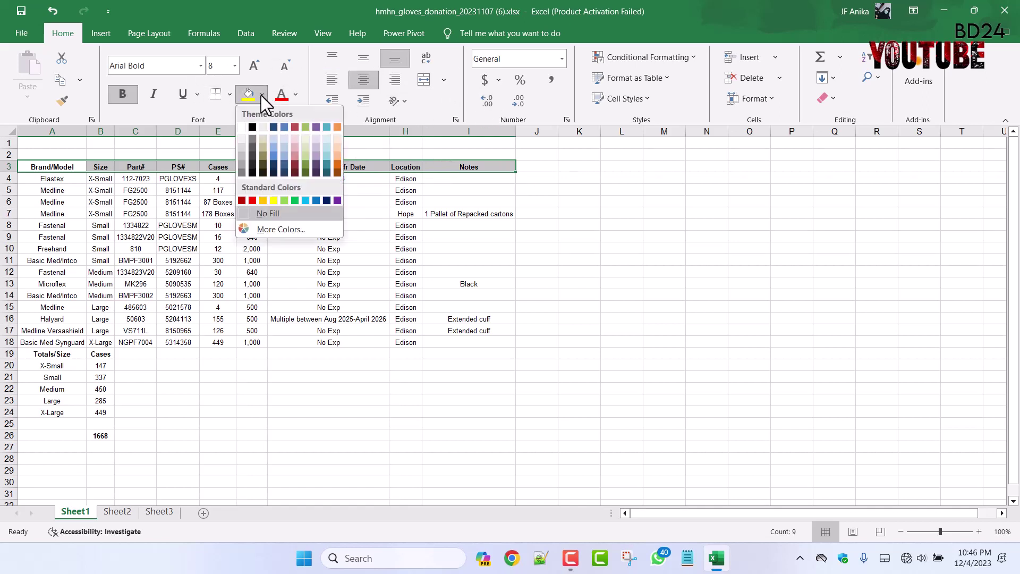
left_click(252, 140)
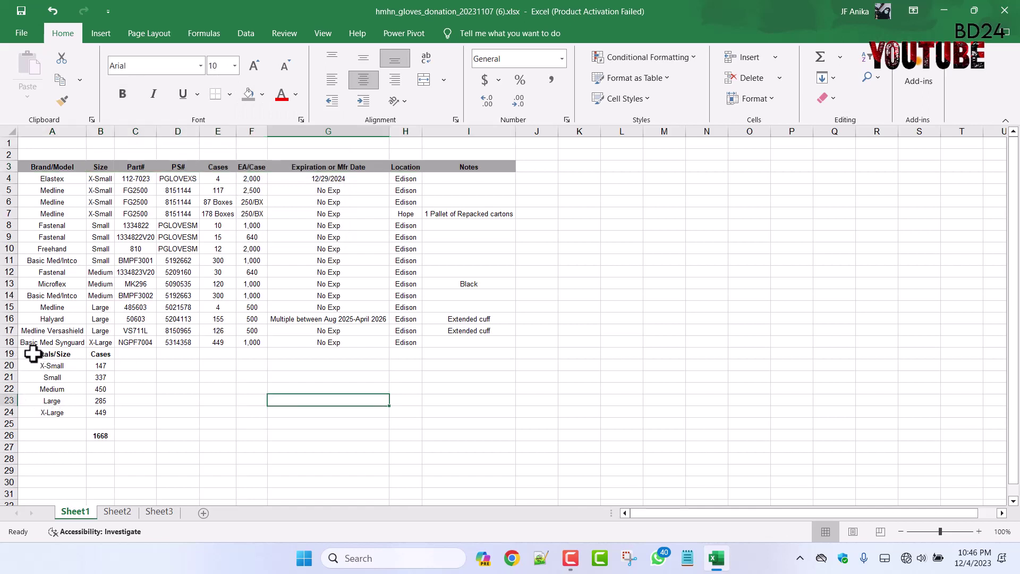
- Move the Totals/Size table in A19:B24 down one row so it starts at A20
left_click_drag(34, 355, 99, 412)
key("ctrl+c")
key("ctrl+q")
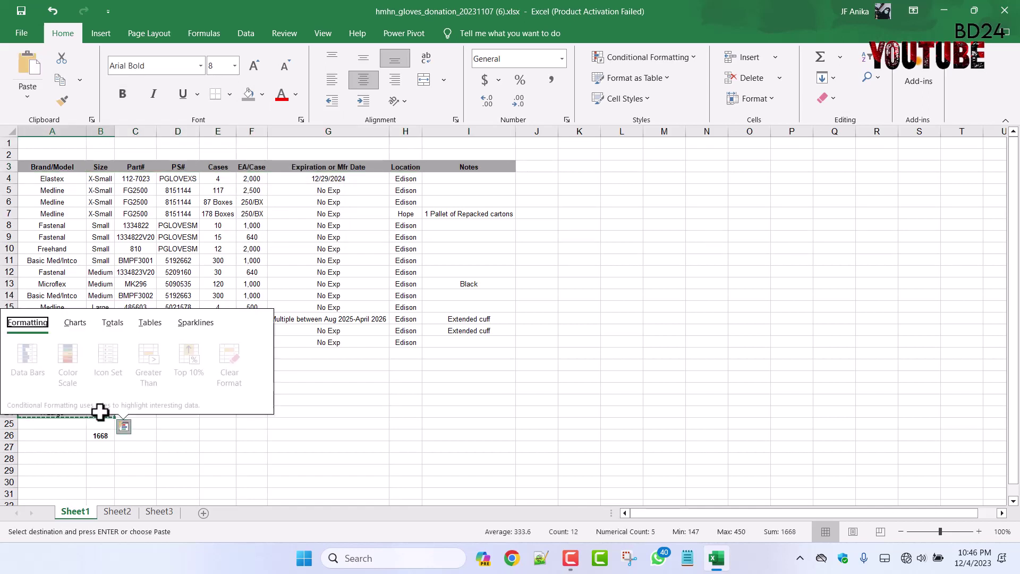
left_click(330, 413)
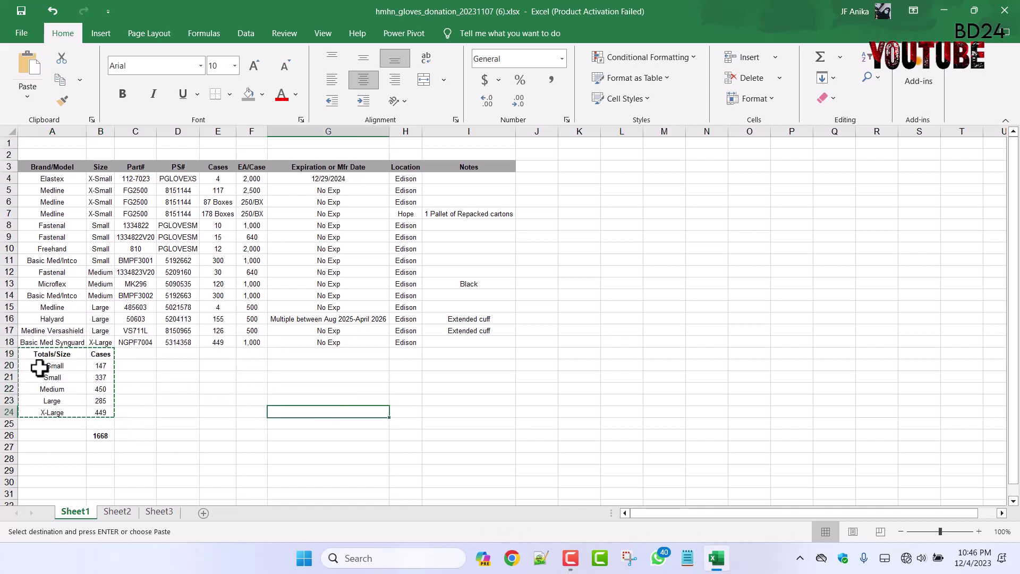
left_click_drag(51, 367, 141, 431)
key("Return")
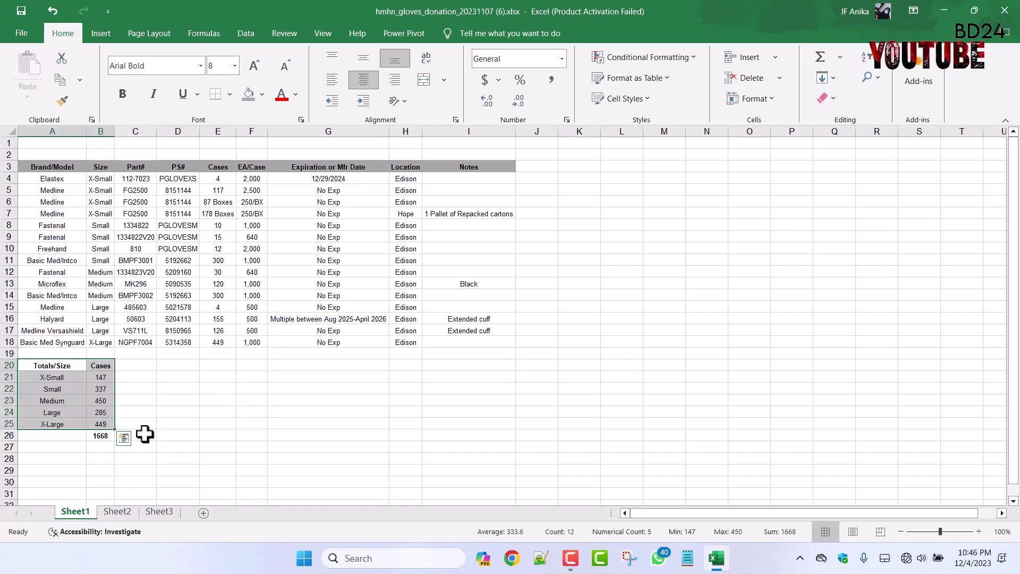
left_click(185, 392)
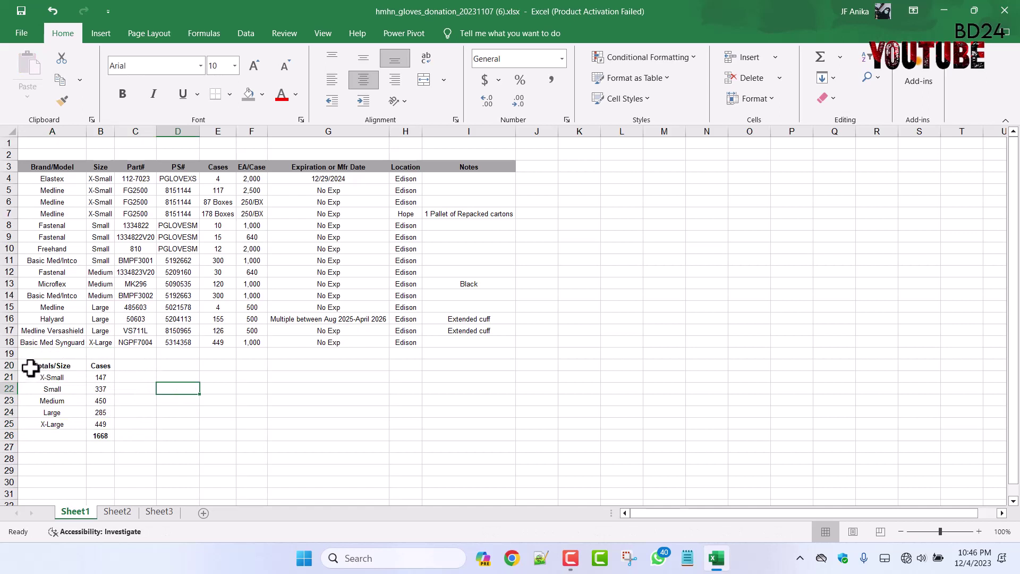
- Make the Totals/Size header cells A20:B20 bold and apply the same gray fill
left_click_drag(31, 366, 103, 366)
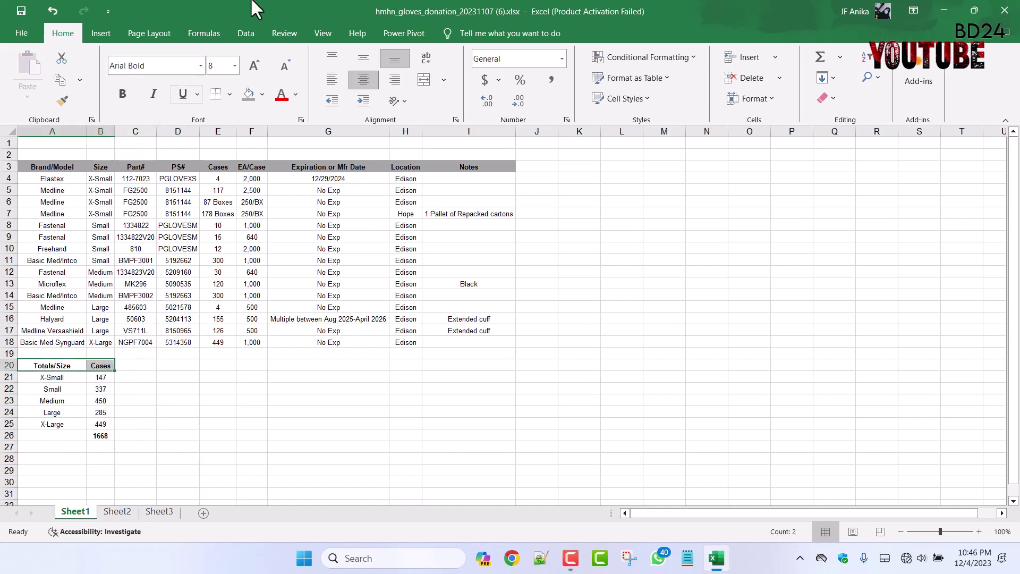
left_click(122, 94)
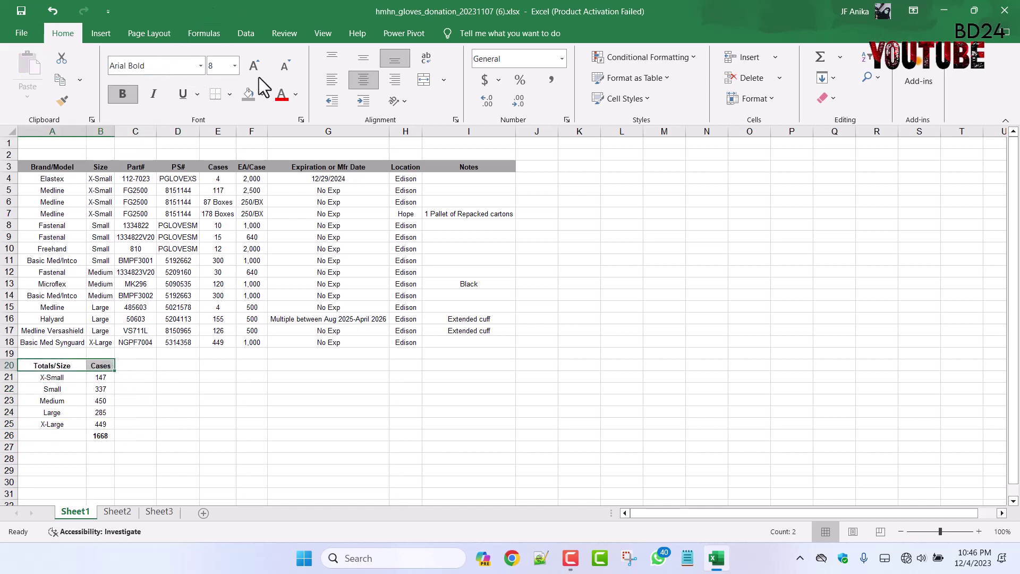
left_click(248, 97)
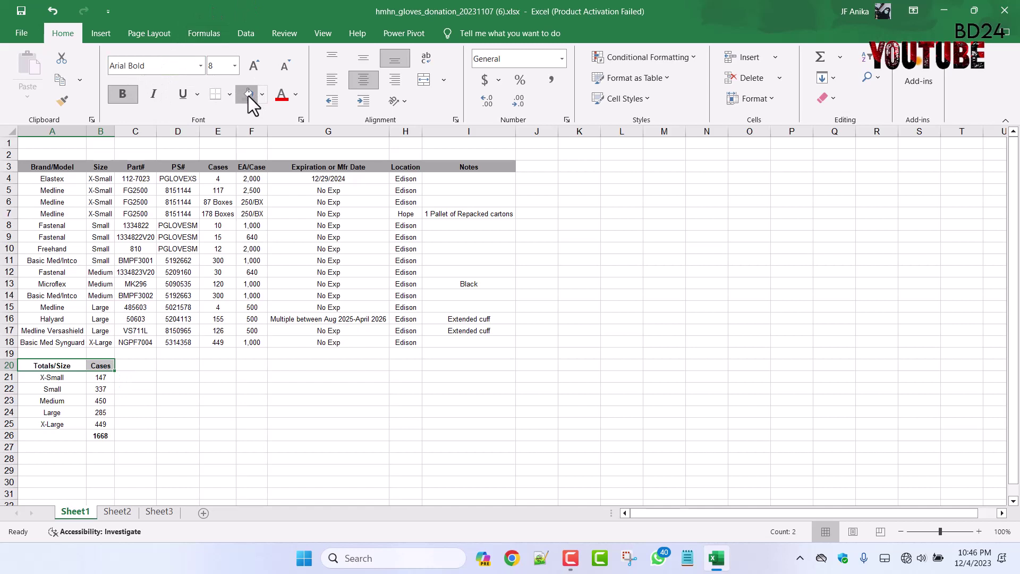
left_click(367, 408)
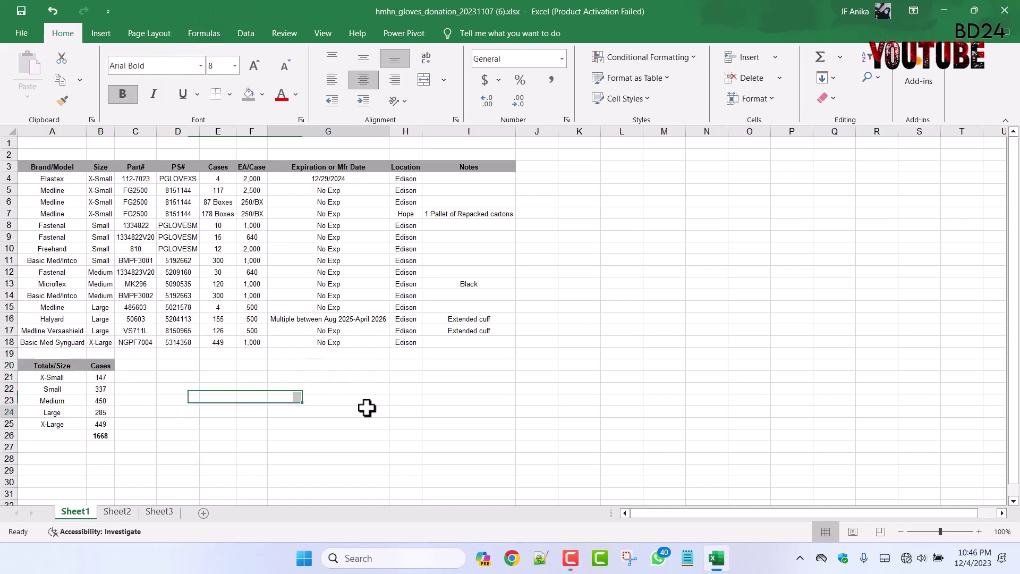
- Move both tables in A2:I26 one column over so that they start in column B
left_click(35, 158)
left_click_drag(38, 158, 460, 430)
key("ctrl+c")
left_click(96, 158)
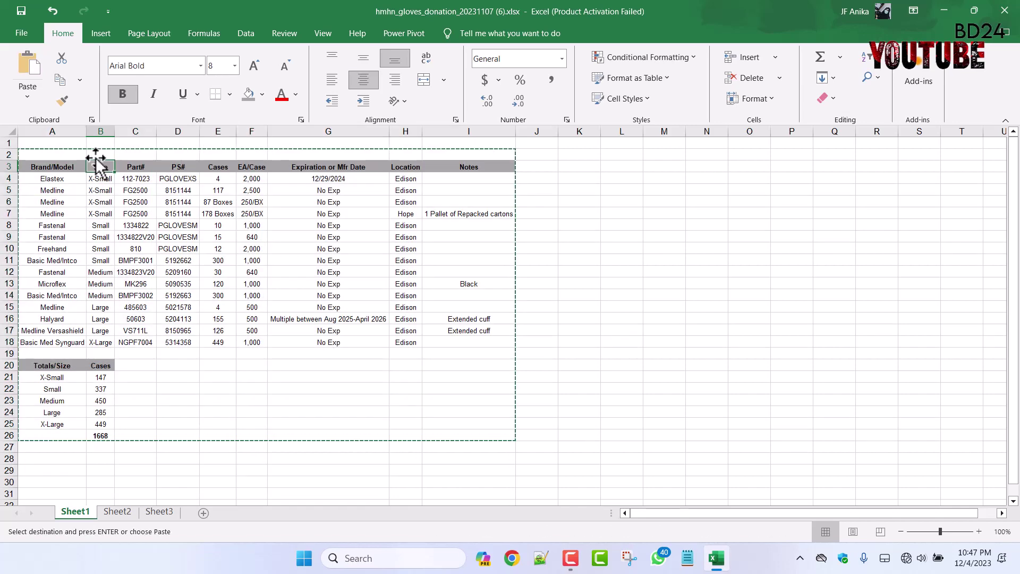
left_click_drag(96, 159, 366, 352)
key("ctrl+v")
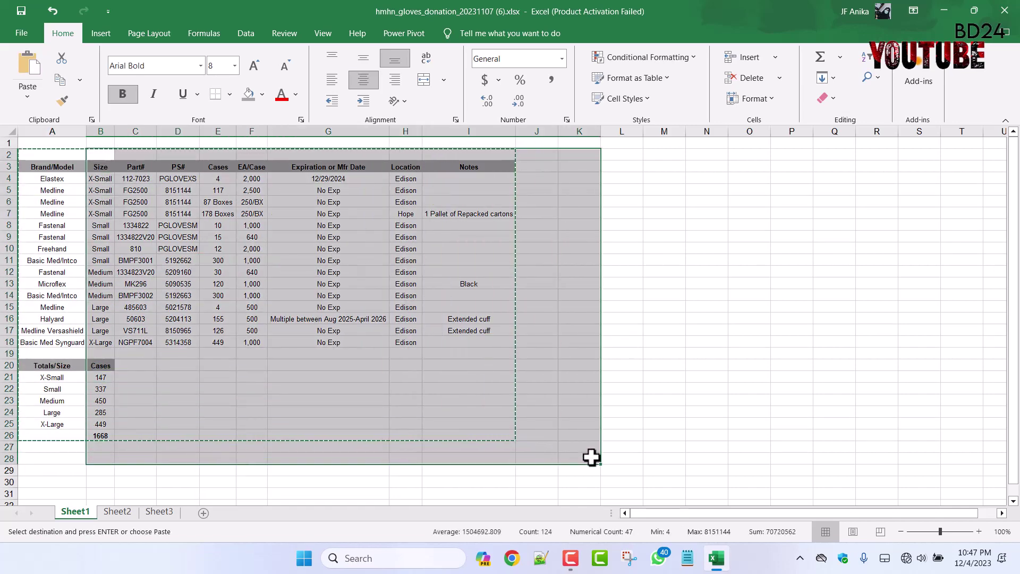
key("Escape")
left_click(807, 422)
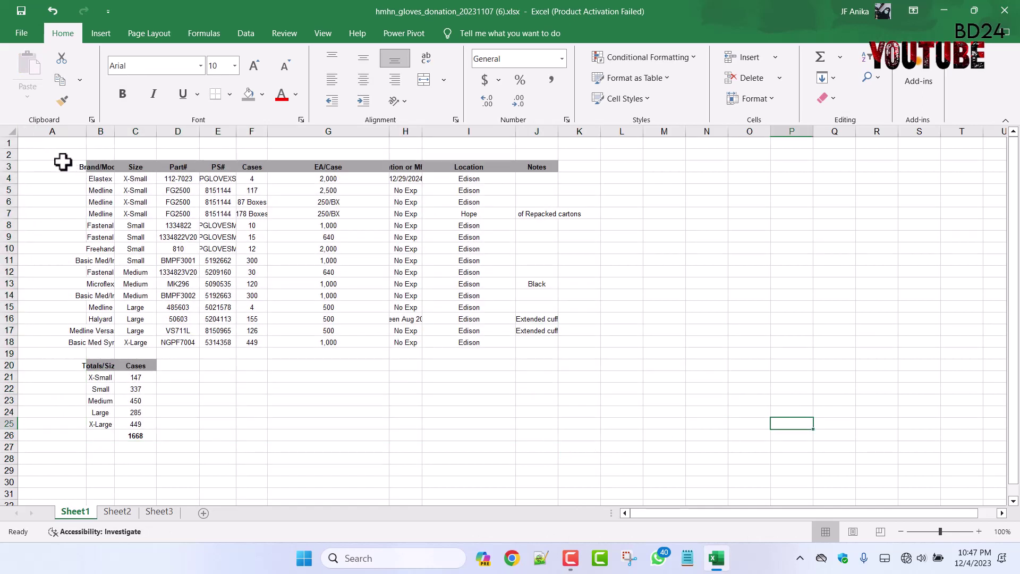
- AutoFit the column widths of the range A3:J27 so both tables' contents fit
mouse_move(63, 162)
left_mouse_down()
mouse_move(438, 376)
mouse_move(535, 445)
left_mouse_up()
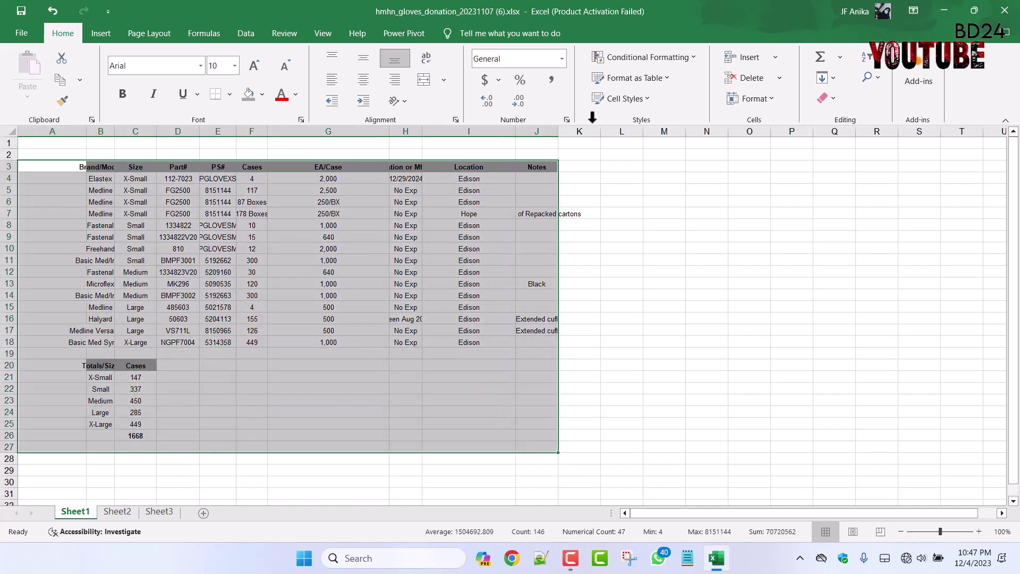
left_click(772, 98)
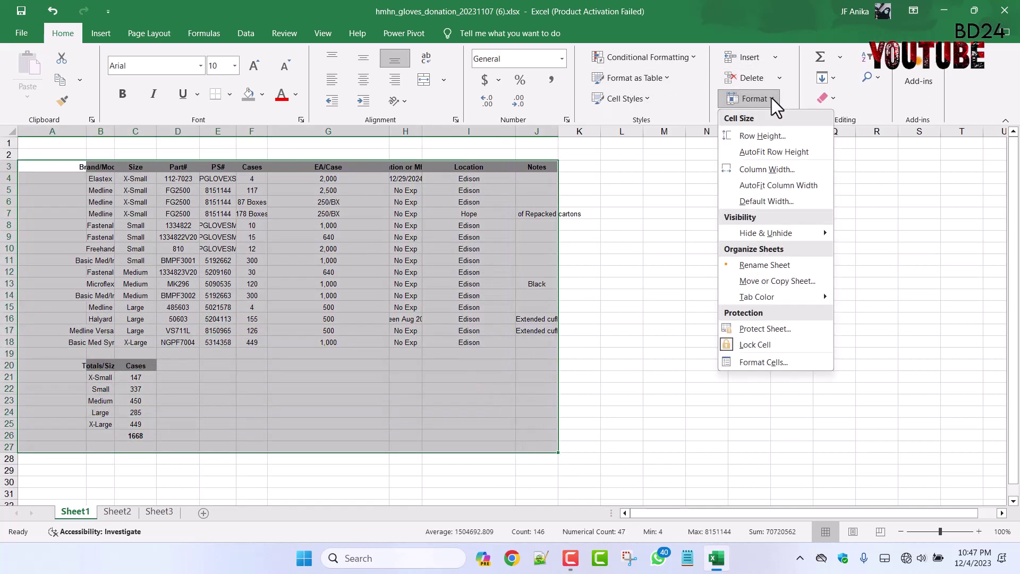
left_click(776, 185)
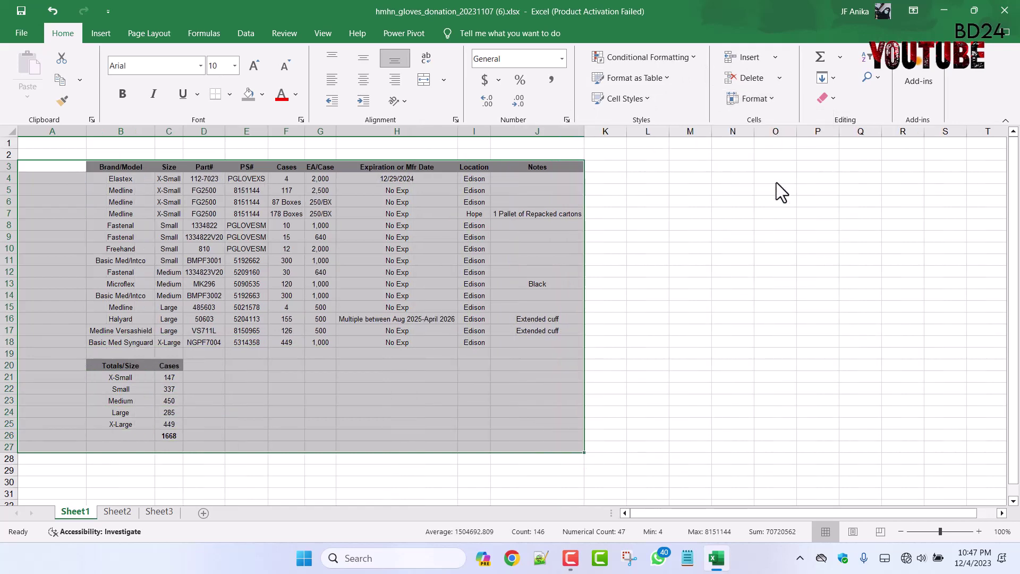
left_click(708, 267)
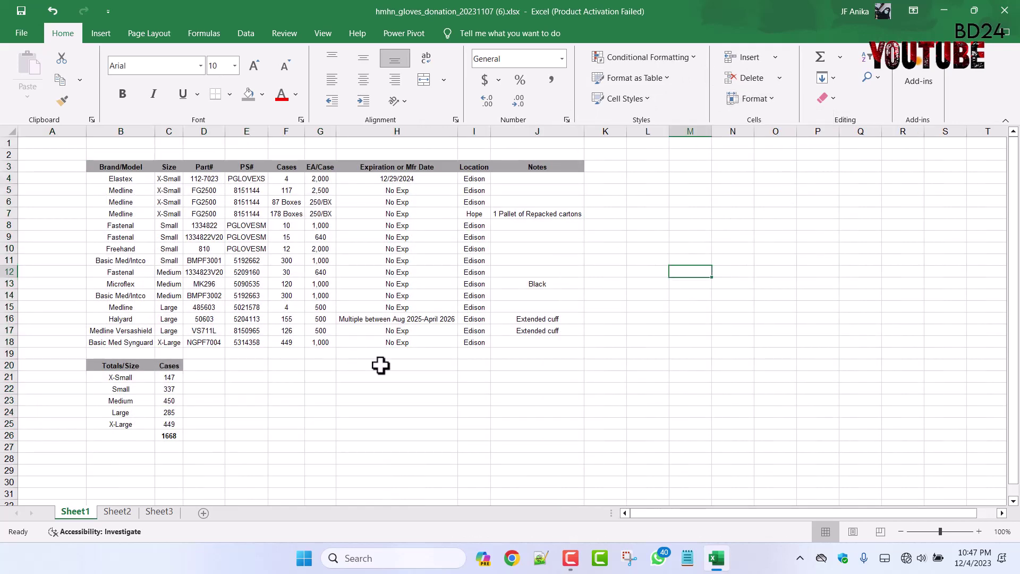
- Hide the row and column headings and the gridlines on Sheet1
left_click(330, 38)
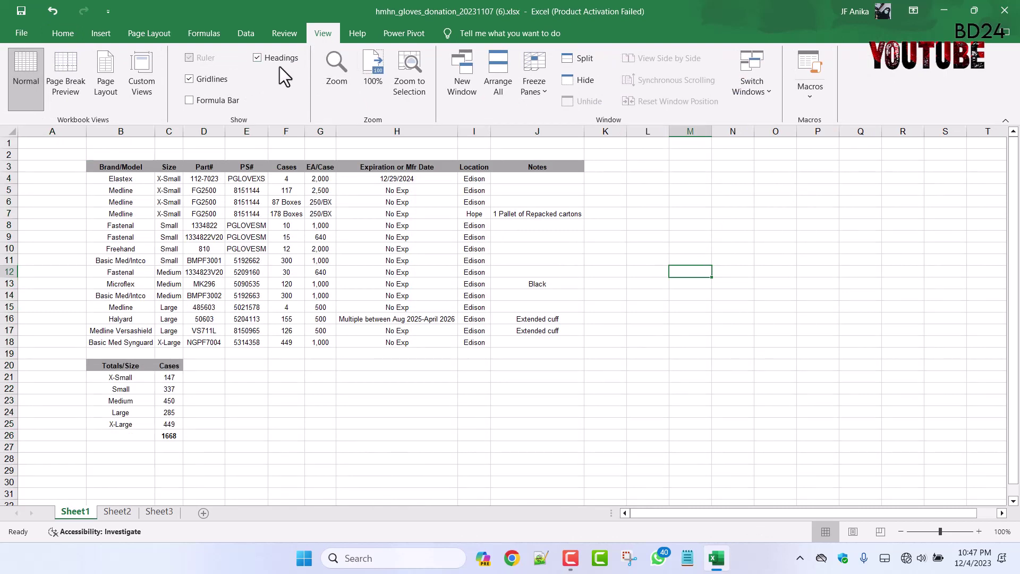
left_click(261, 60)
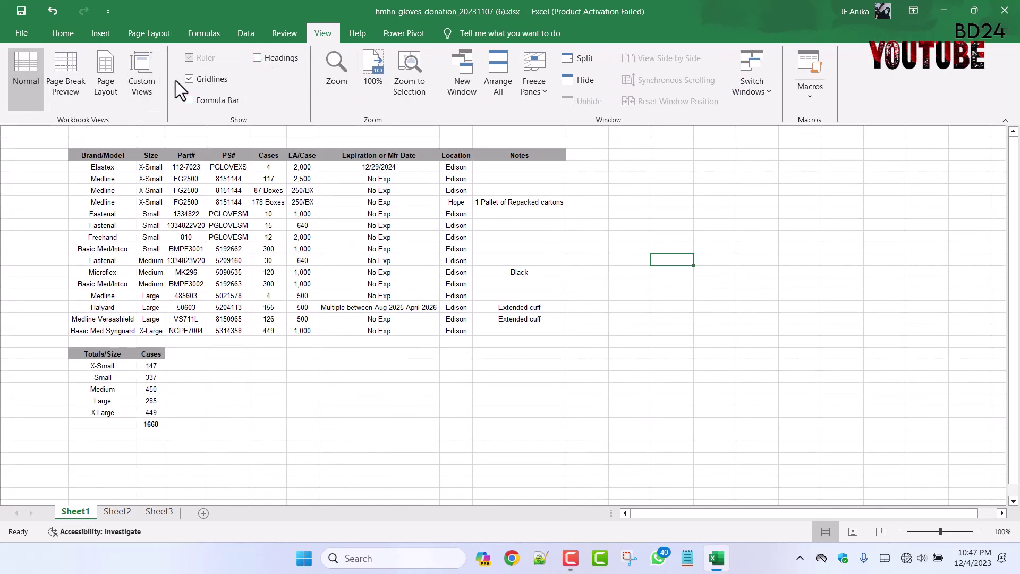
left_click(191, 80)
- Draw a thin solid border grid in very light gray across the whole range covering both tables
left_click(59, 33)
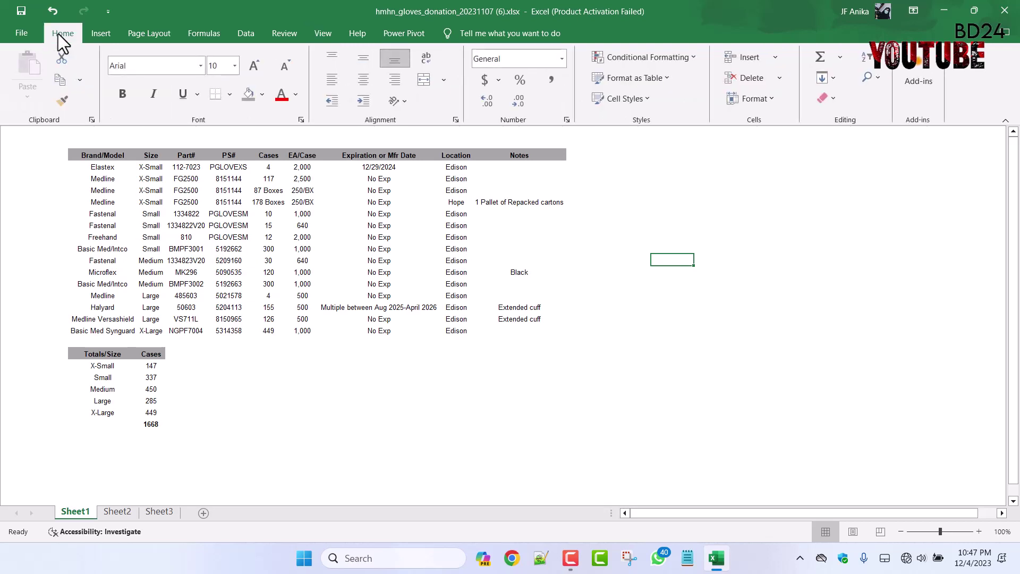
left_click(229, 95)
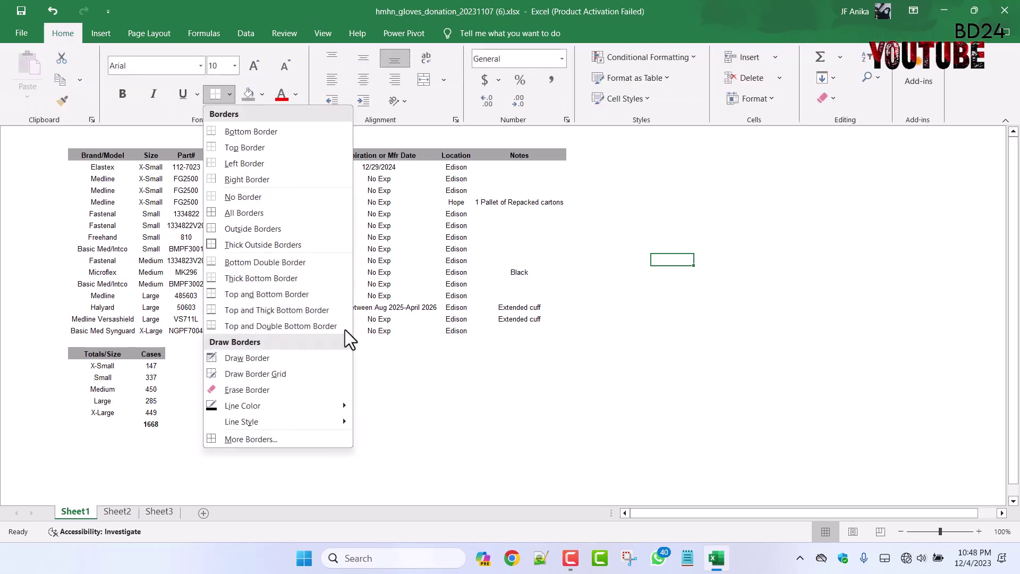
mouse_move(327, 405)
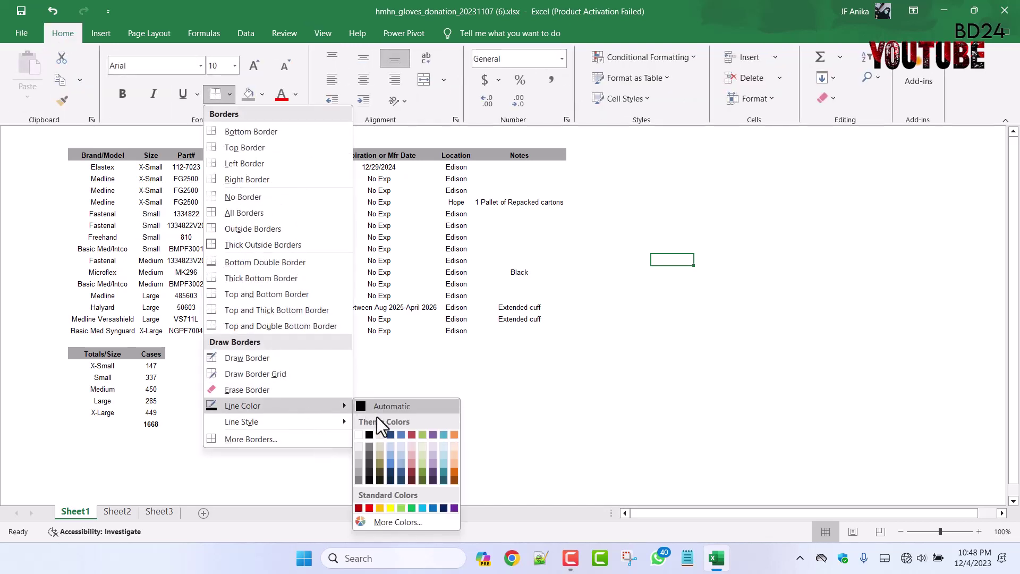
left_click(358, 446)
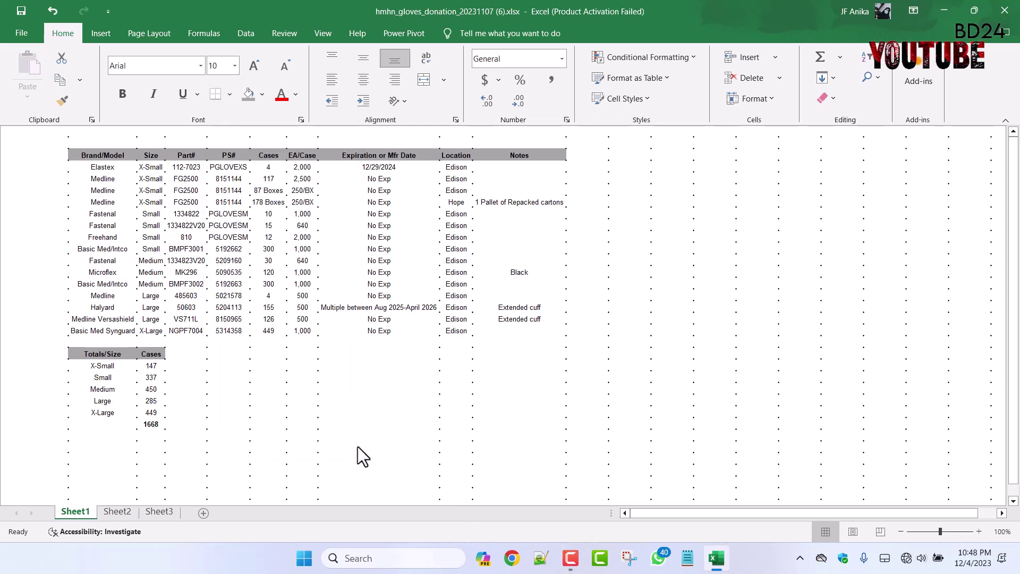
left_click(230, 94)
mouse_move(351, 422)
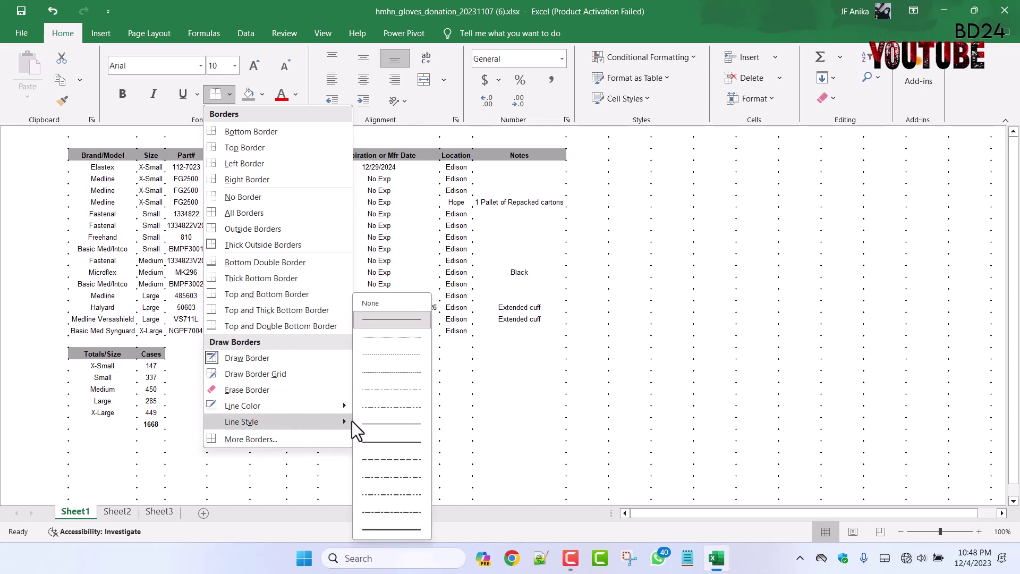
left_click(395, 319)
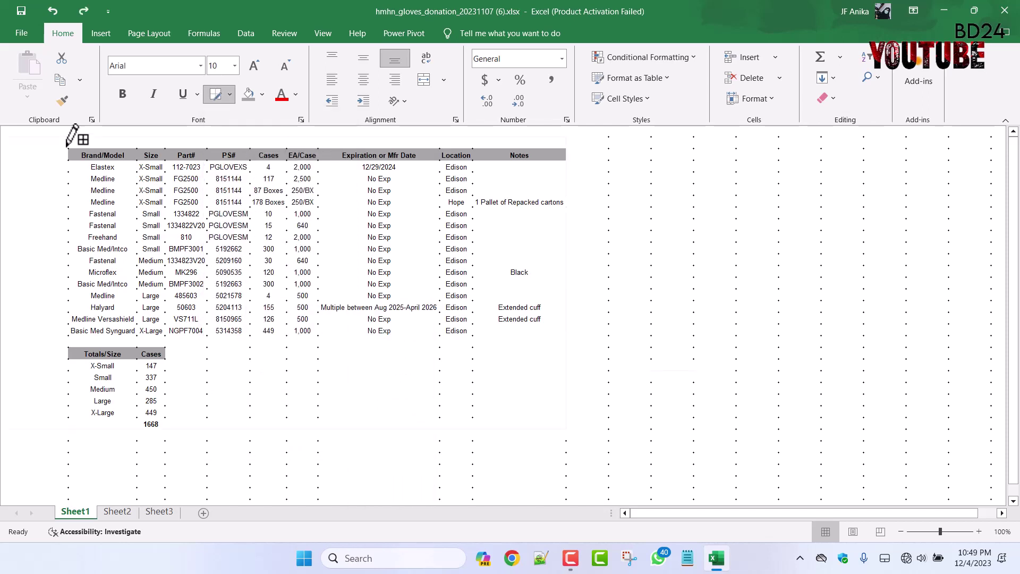
mouse_move(66, 145)
left_mouse_down()
mouse_move(191, 288)
mouse_move(563, 425)
left_mouse_up()
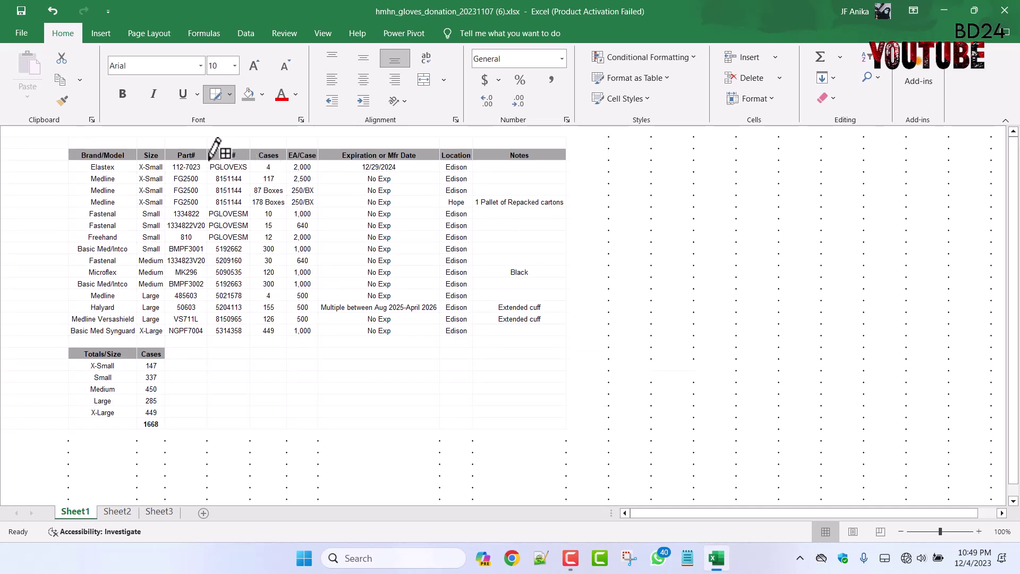
- Reset the border line color to Automatic and add a thick bottom border to the Totals/Size range B20:C25
left_click(230, 95)
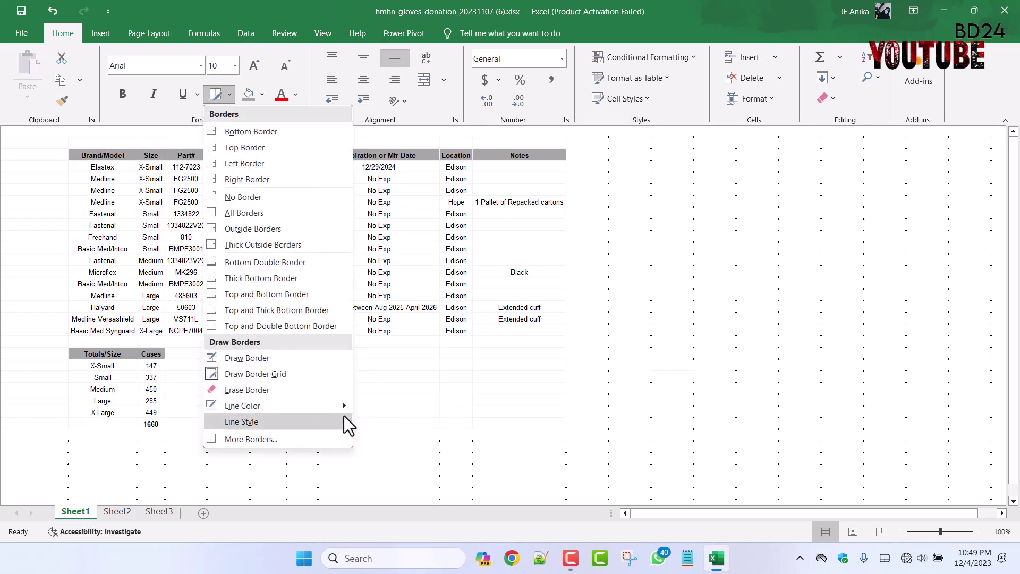
mouse_move(343, 415)
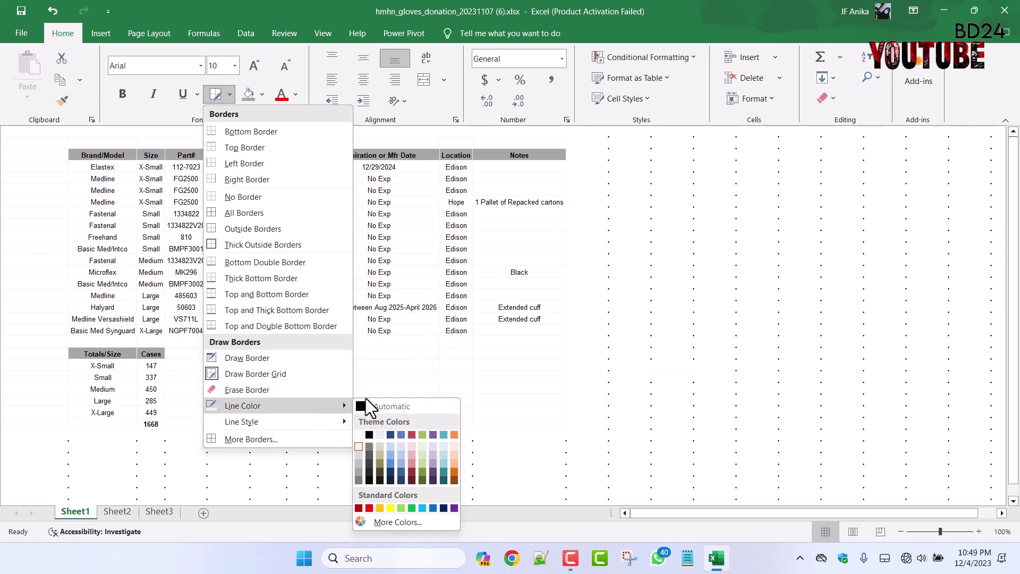
left_click(365, 405)
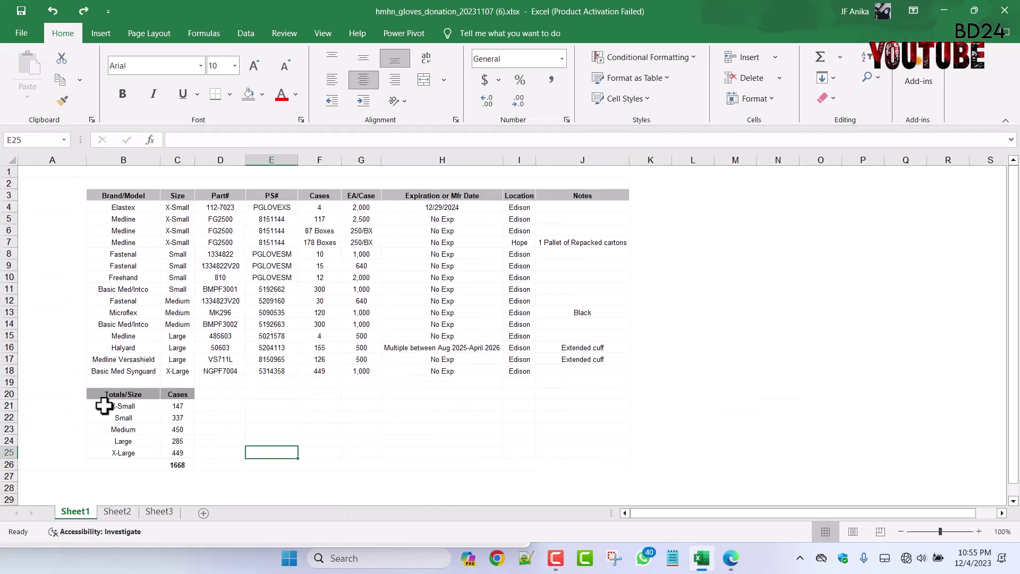
left_click_drag(92, 394, 159, 452)
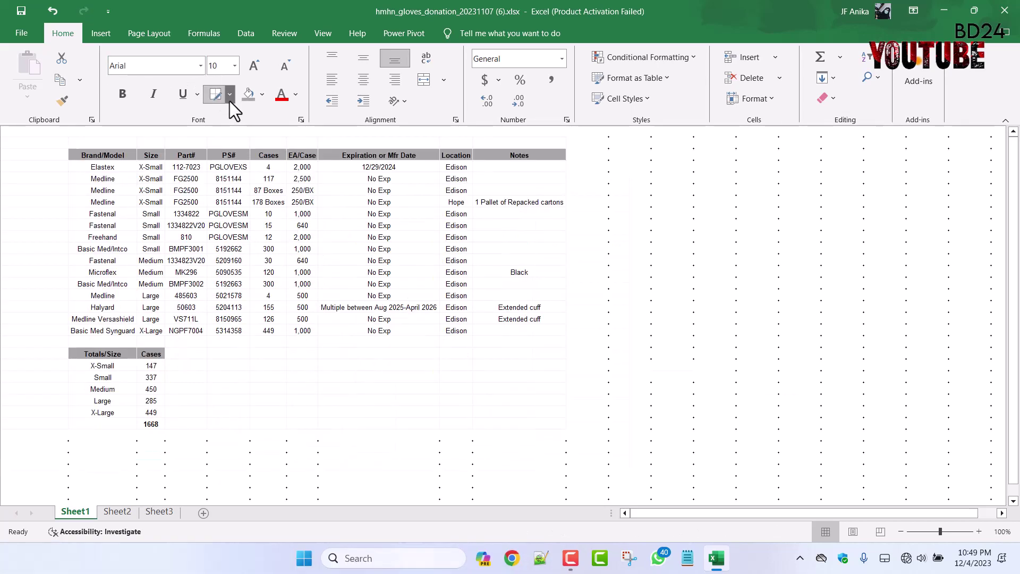
left_click(229, 101)
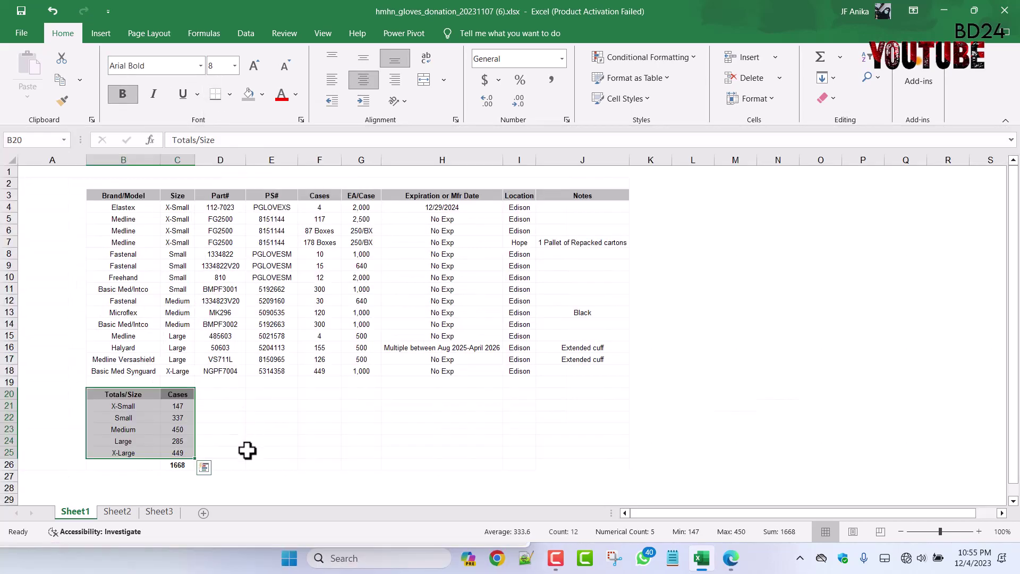
left_click(247, 451)
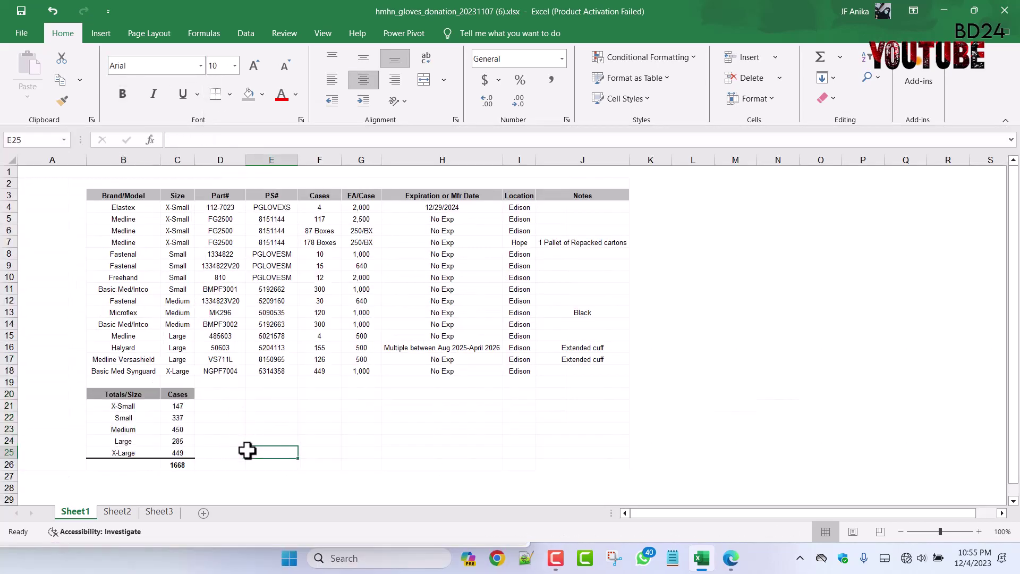
left_click(553, 475)
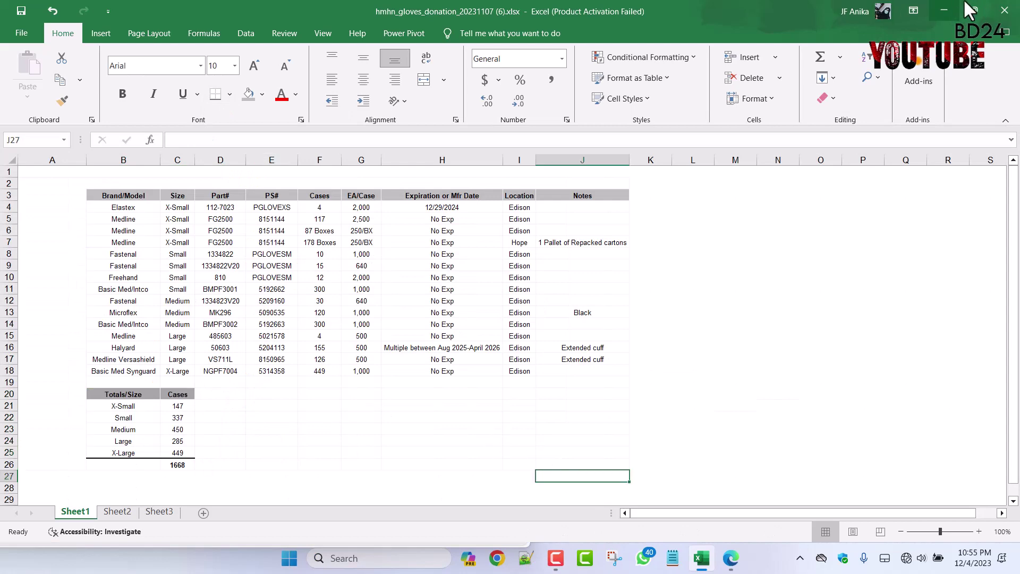
- Compare the sheet side by side with the source PDF and narrow the empty column A
left_click(975, 10)
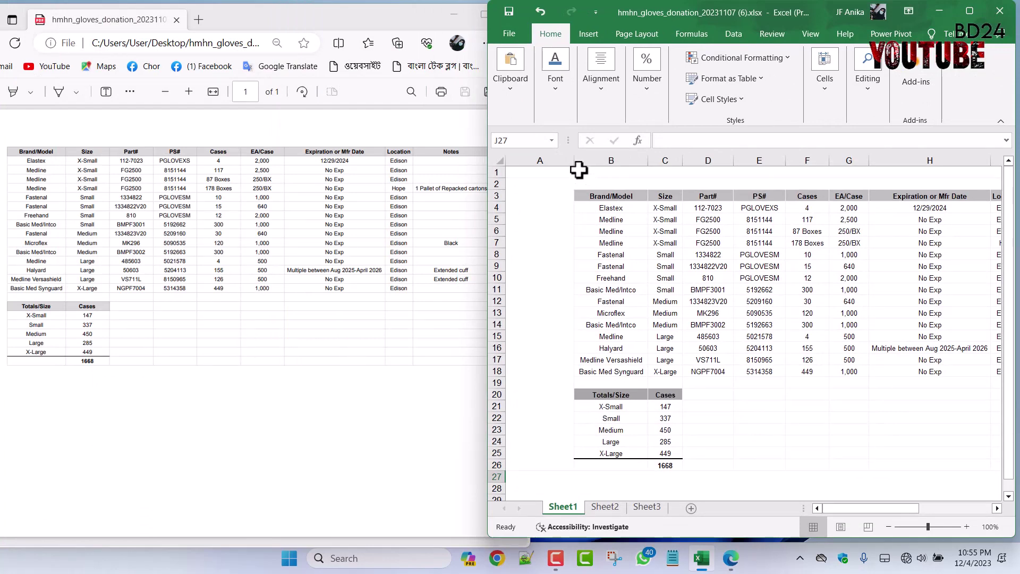
left_click_drag(572, 160, 526, 173)
key("super+Up")
- Hide the formula bar and the row and column headings, and compare the sheet with the PDF again
left_click(328, 31)
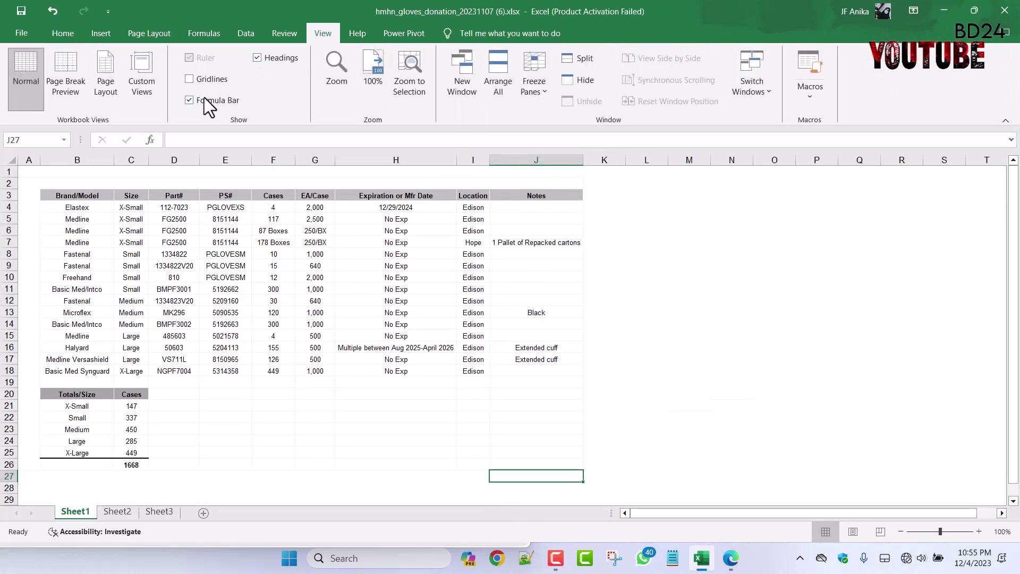
left_click(190, 100)
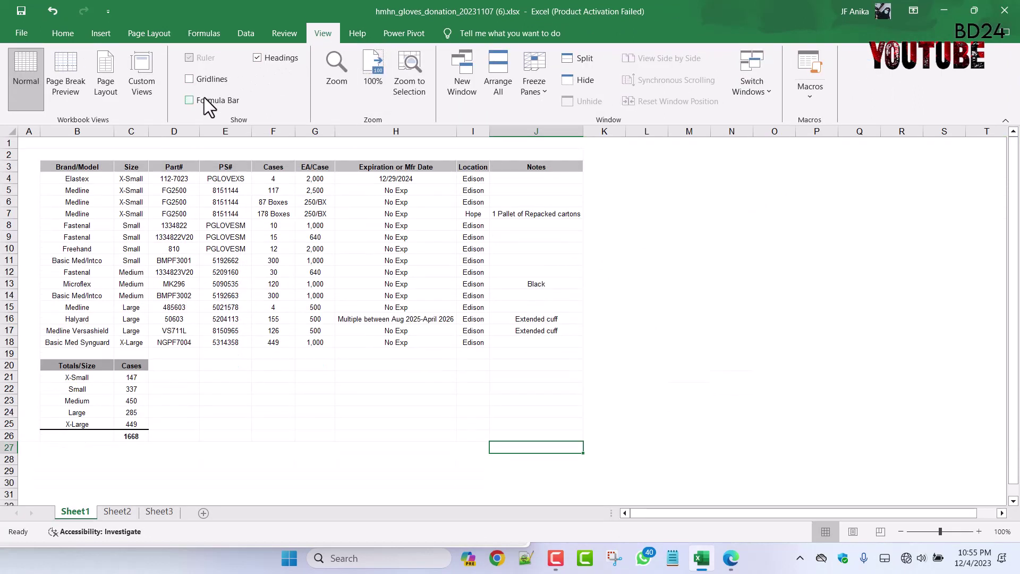
left_click(257, 58)
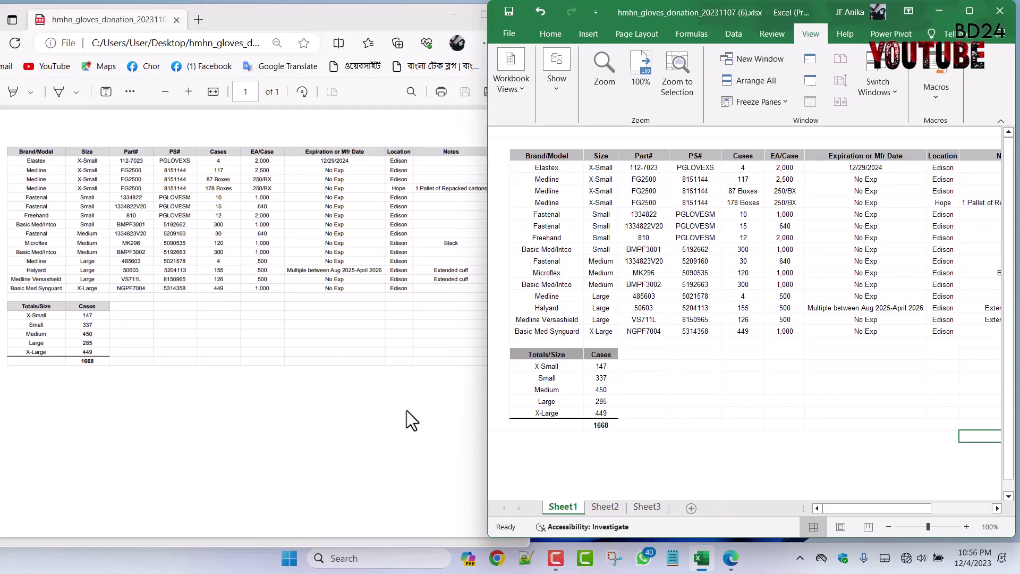
left_click(407, 410)
left_click(757, 466)
left_click(969, 11)
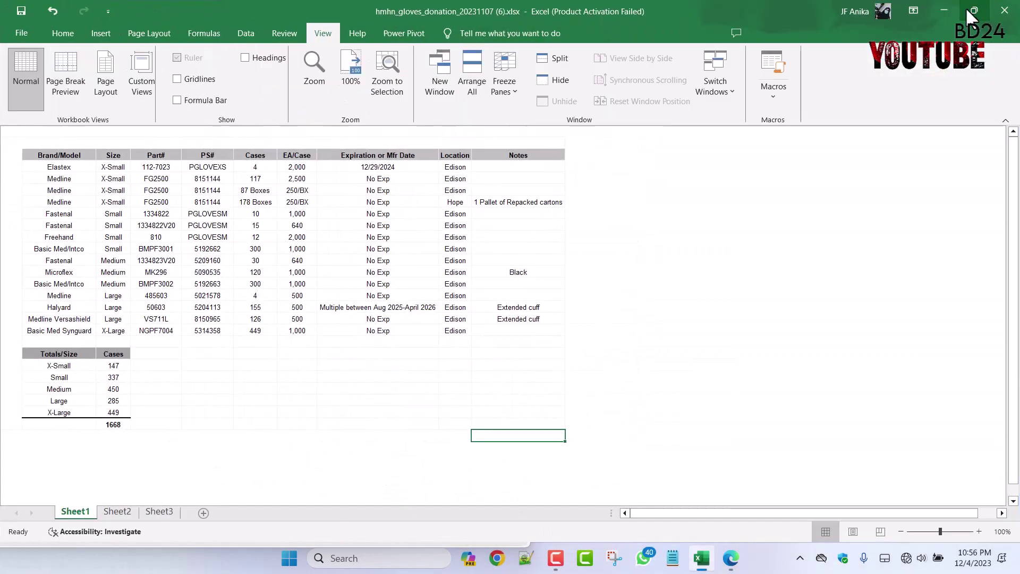
- Save the workbook to the Desktop as hmhn_gloves_donation_20231107 (6).xlsx, replacing the existing file
left_click(17, 35)
left_click(50, 237)
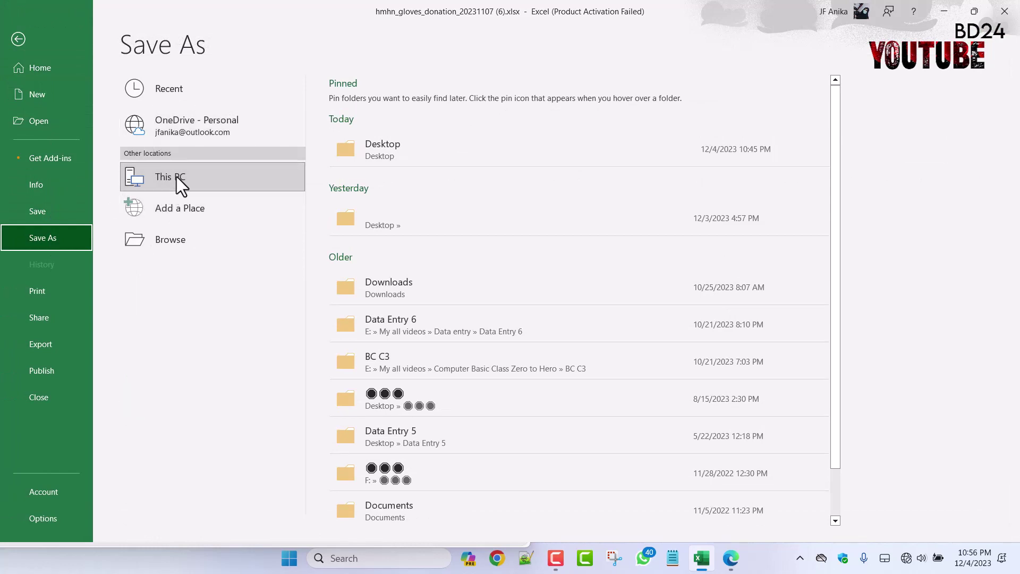
left_click(176, 176)
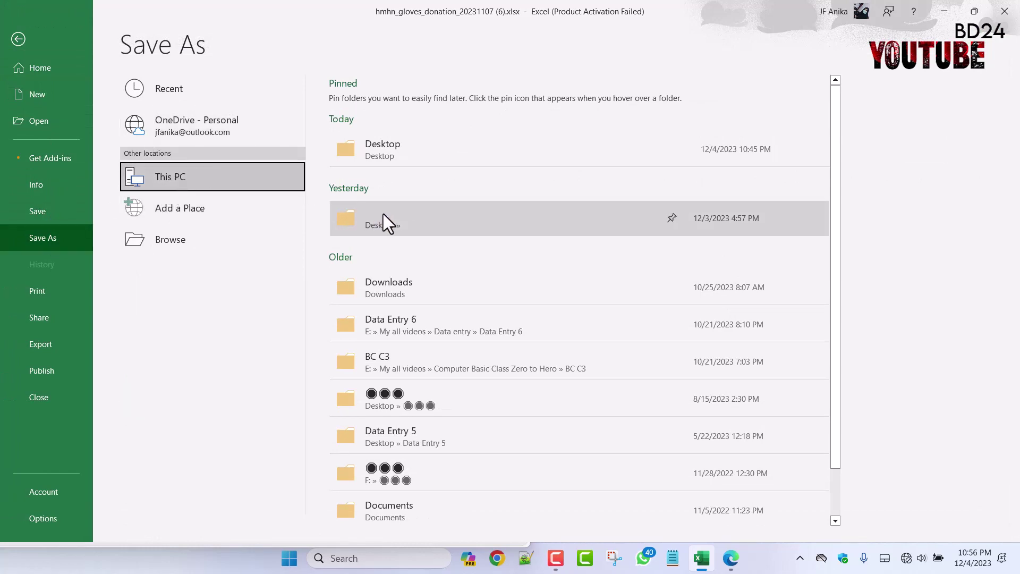
left_click(389, 136)
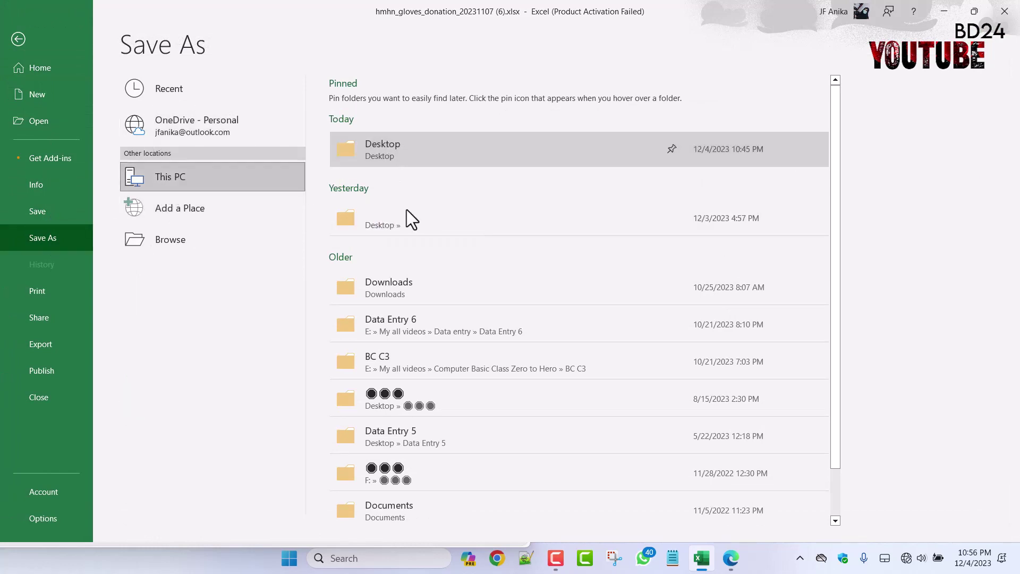
left_click(377, 154)
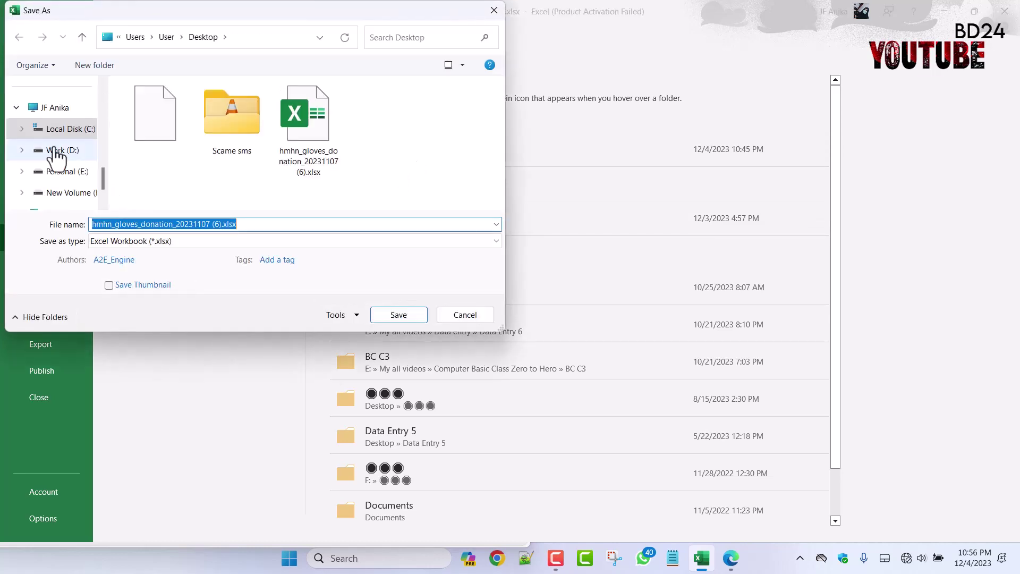
scroll(64, 160, "up", 3)
left_click(63, 171)
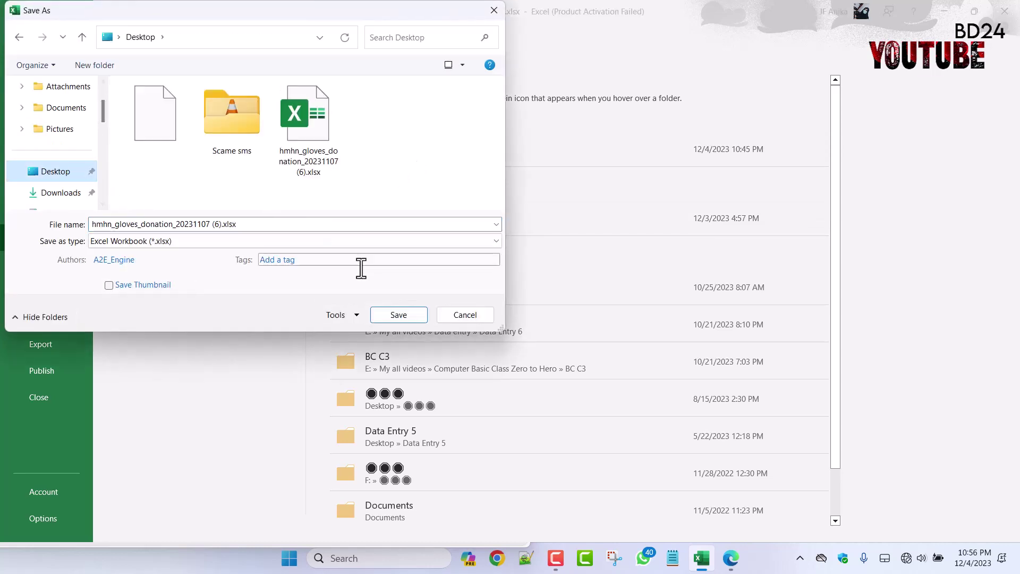
left_click(397, 316)
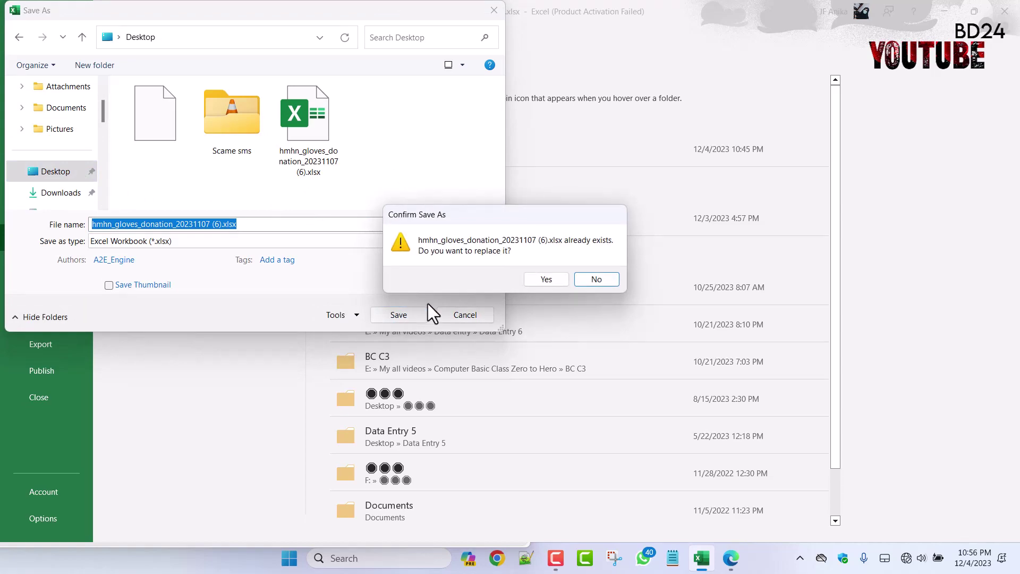
left_click(546, 276)
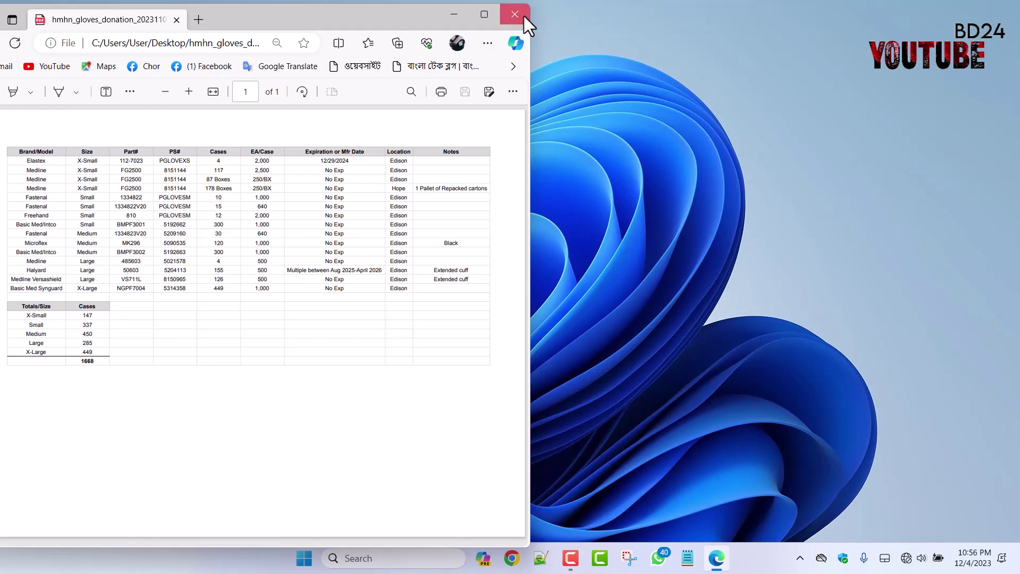
- Close the PDF, and reopen the saved workbook from the desktop to check its formatting before closing it
left_click(524, 15)
left_click_drag(17, 351, 130, 349)
double_click(129, 348)
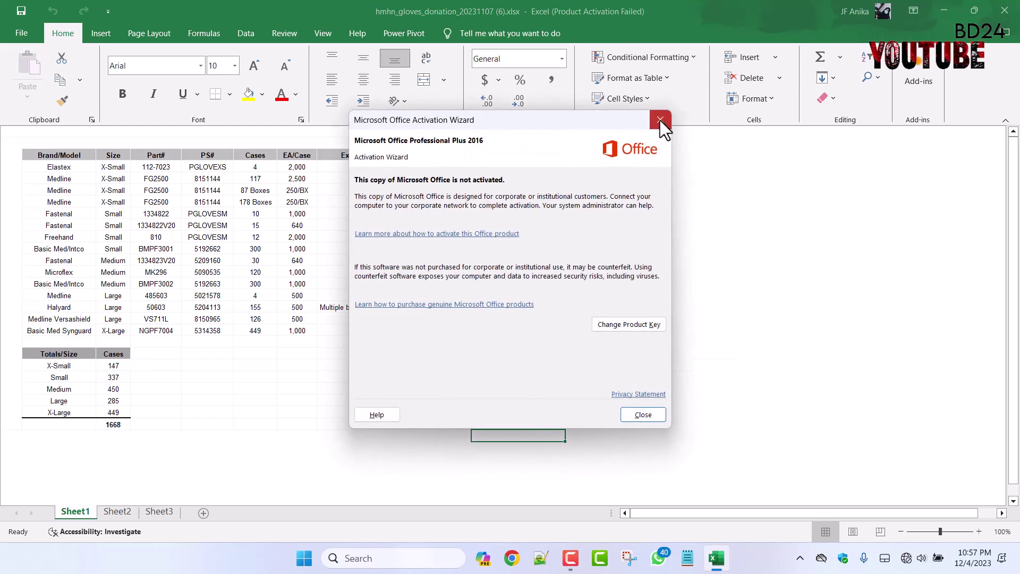
left_click(660, 120)
left_click(848, 392)
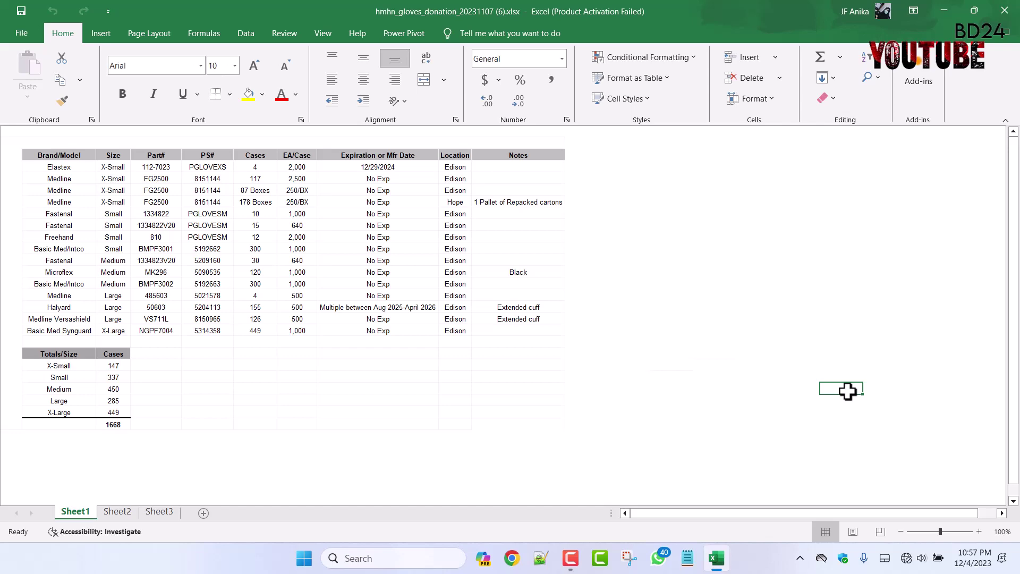
left_click(1004, 10)
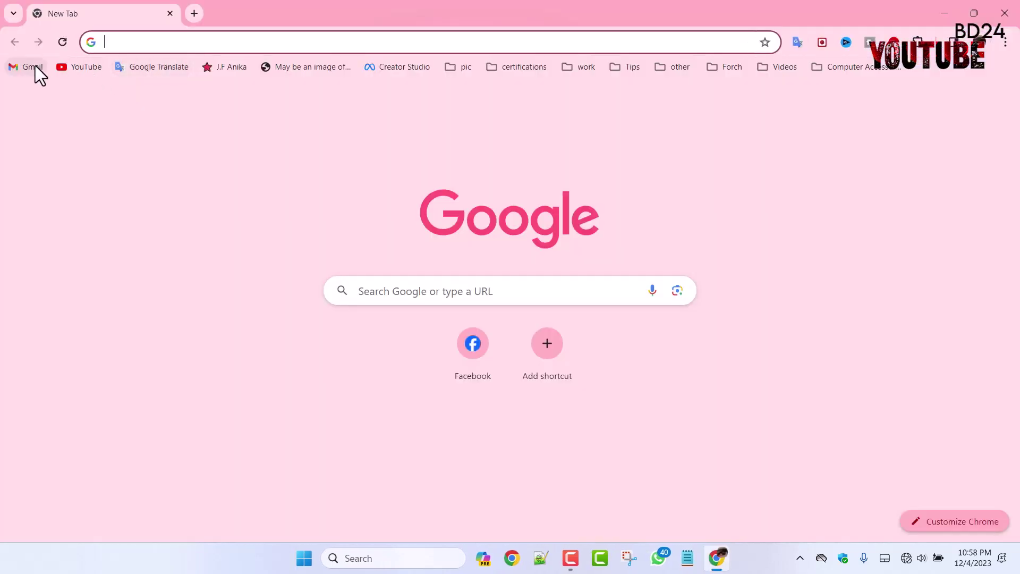
- Open Gmail, start a new message and enter the client's e-mail address as the recipient
left_click(36, 66)
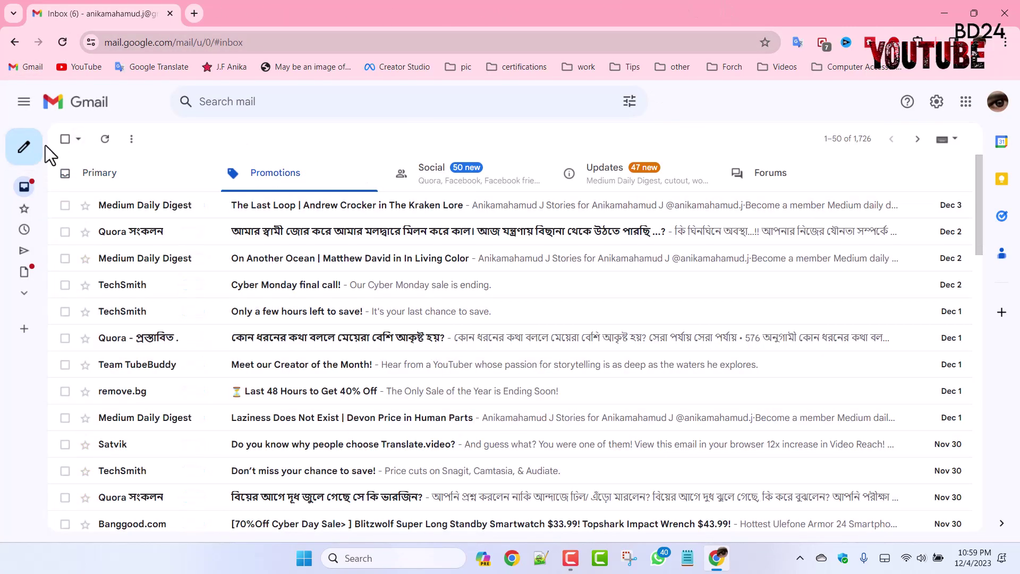
left_click(26, 150)
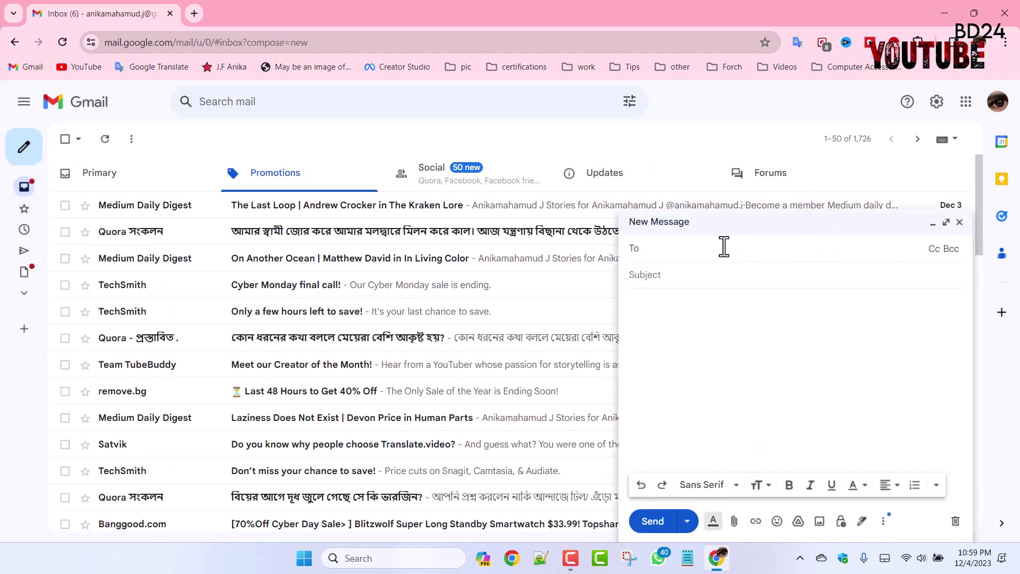
type("anik")
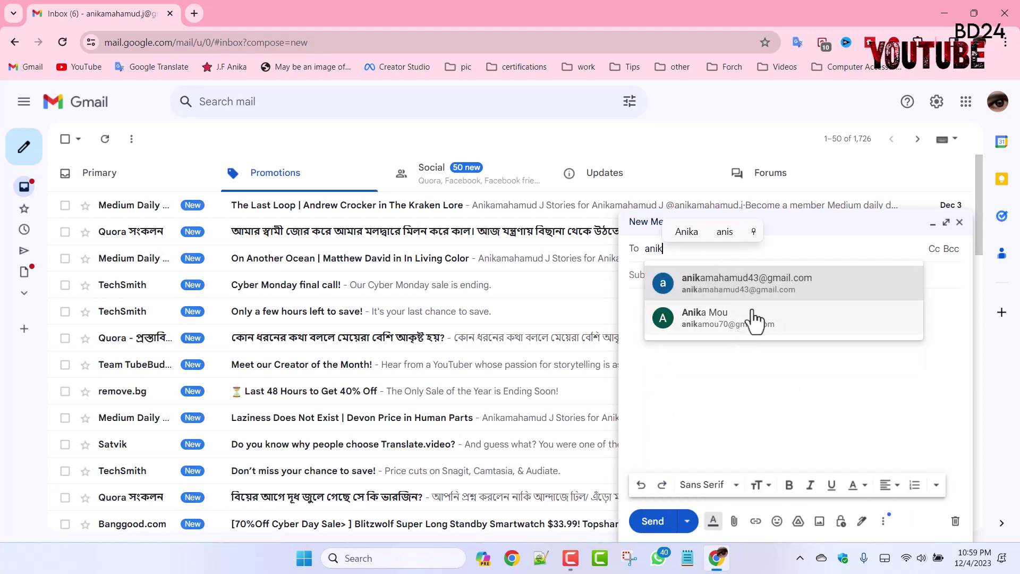
left_click(733, 293)
- Set the new message's subject to "JPG to Excel work"
left_click(684, 293)
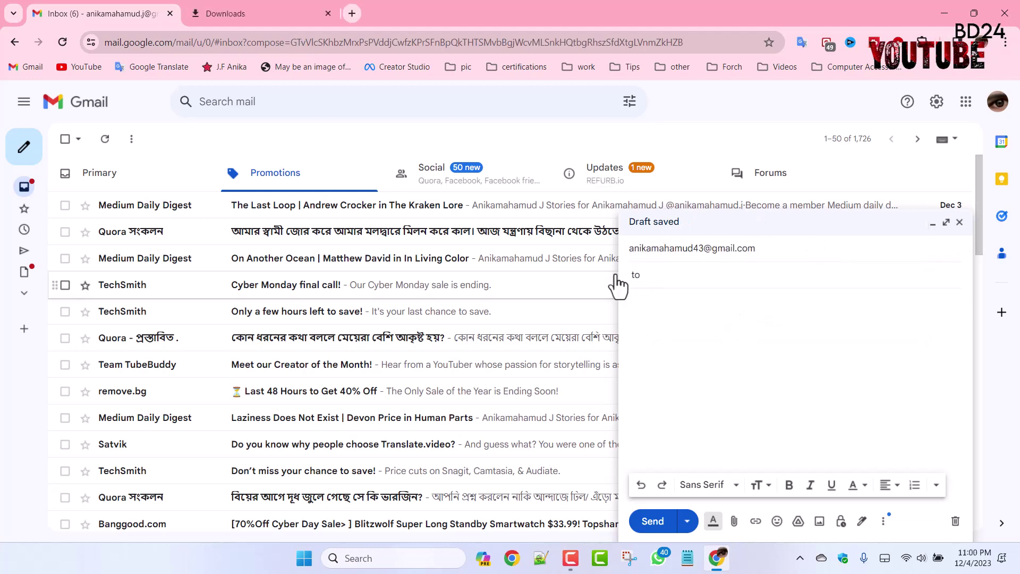
type("JPG to")
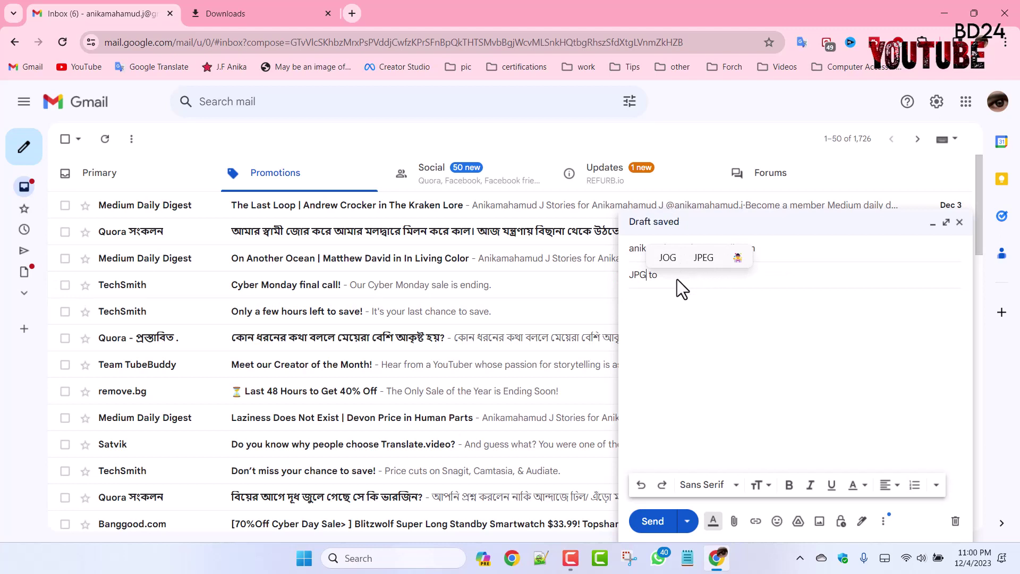
left_click(679, 277)
type("E")
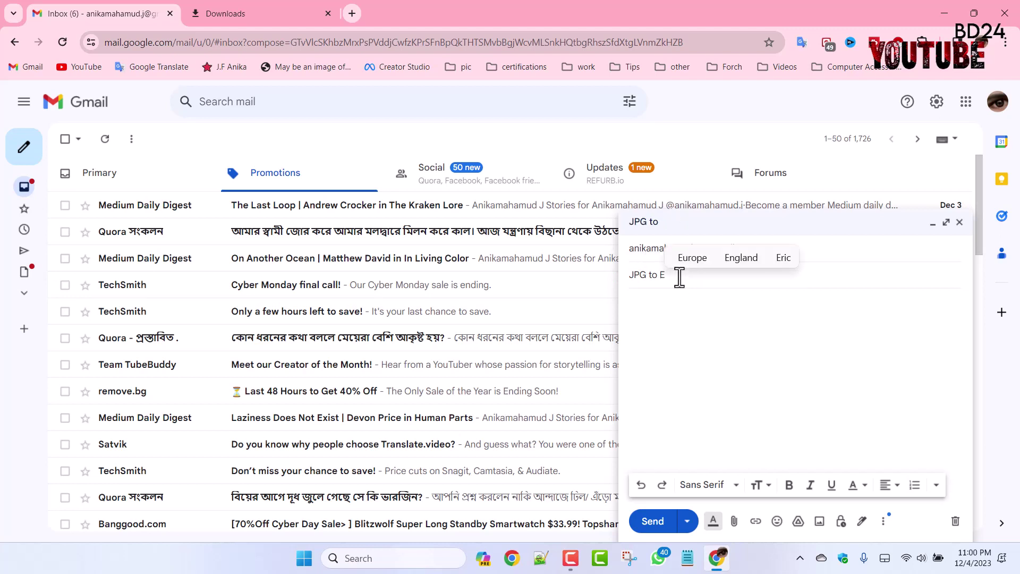
type("xcel")
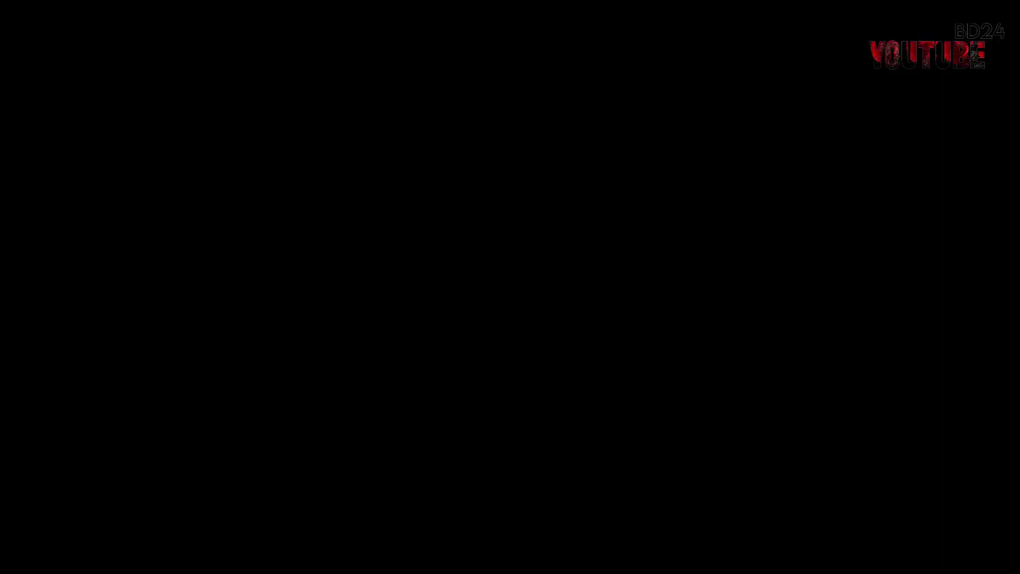
type("work")
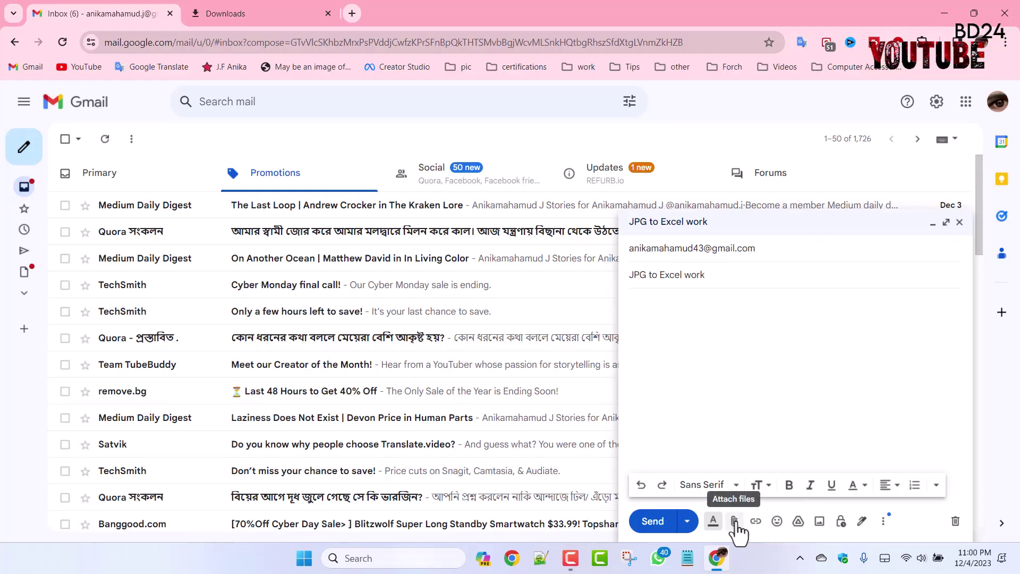
- Attach hmhn_gloves_donation_20231107 (6).xlsx from the Desktop to the message and send it
left_click(735, 522)
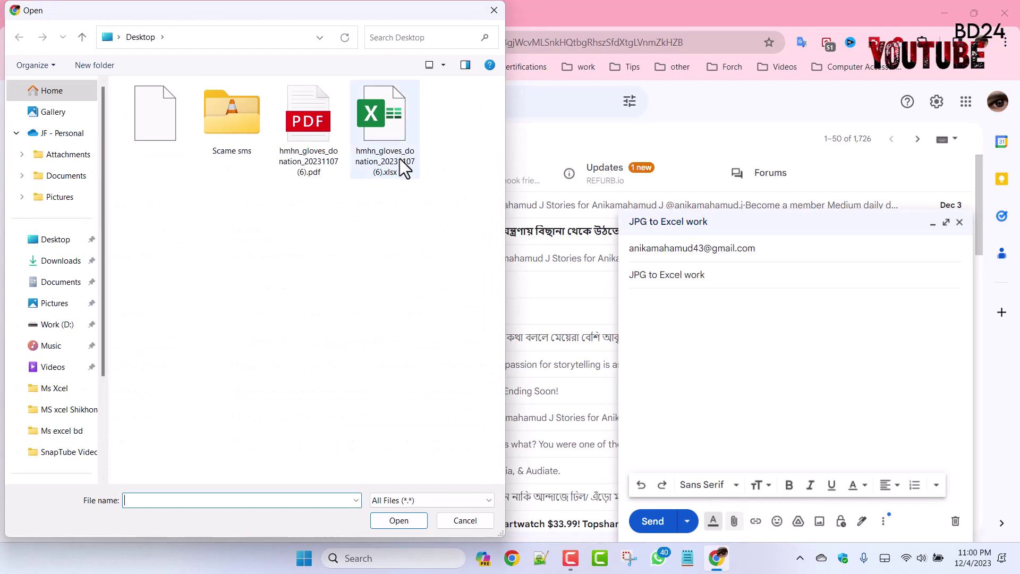
left_click(393, 146)
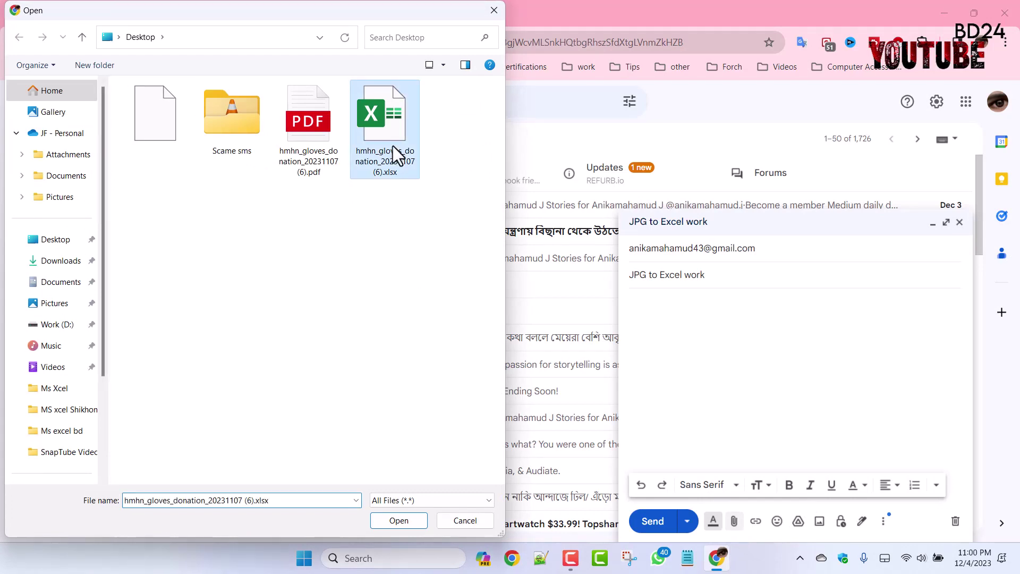
left_click(408, 523)
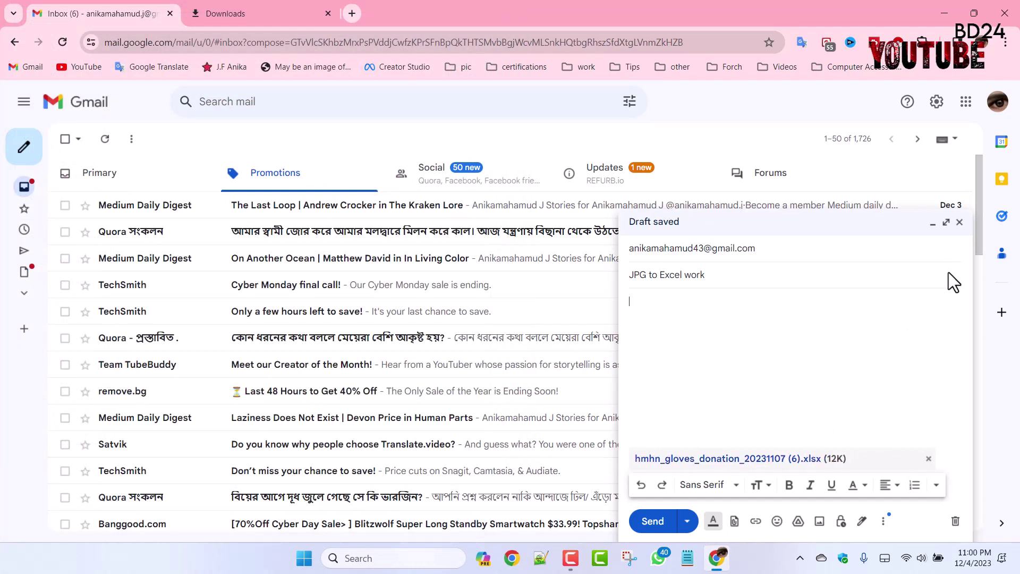
left_click(654, 524)
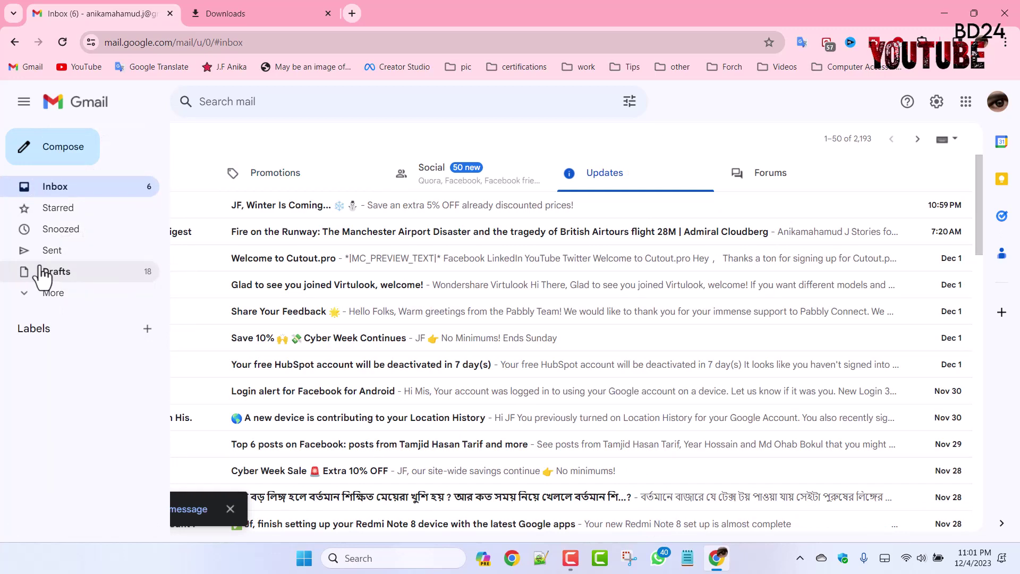
- Open the "JPG to Excel work" message among the sent mail and check its Excel attachment
left_click(46, 271)
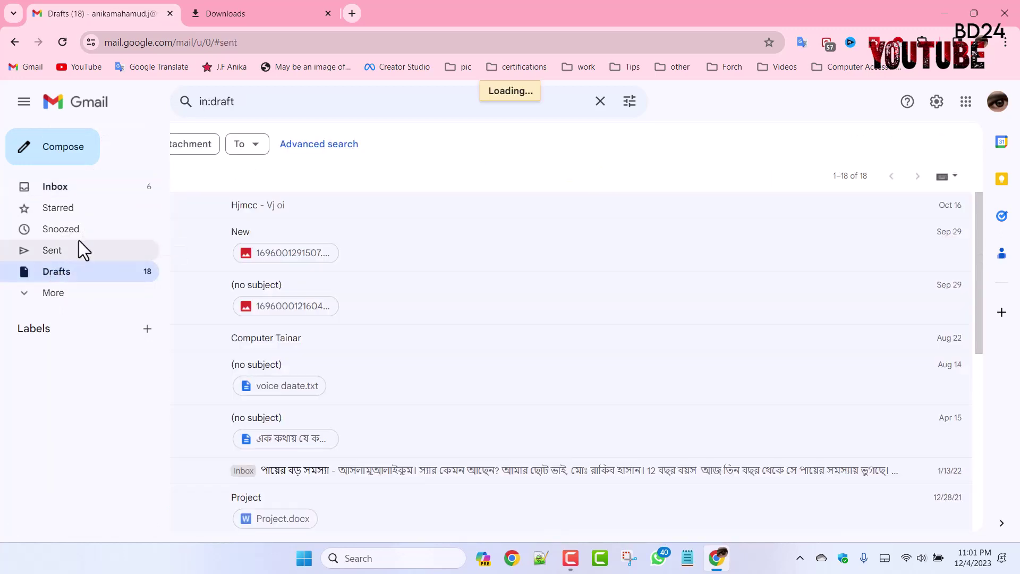
left_click(80, 248)
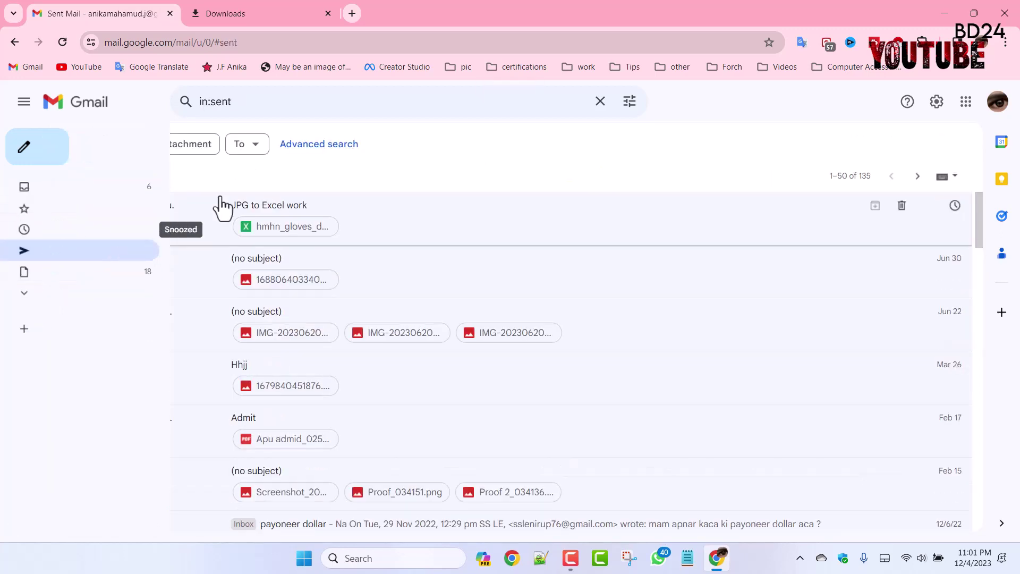
left_click(393, 234)
mouse_move(158, 353)
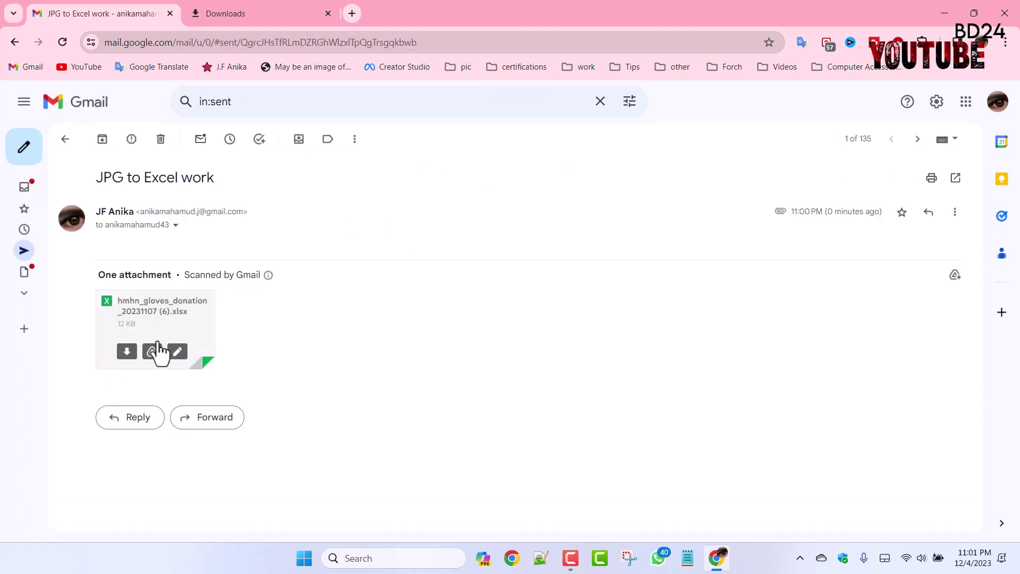